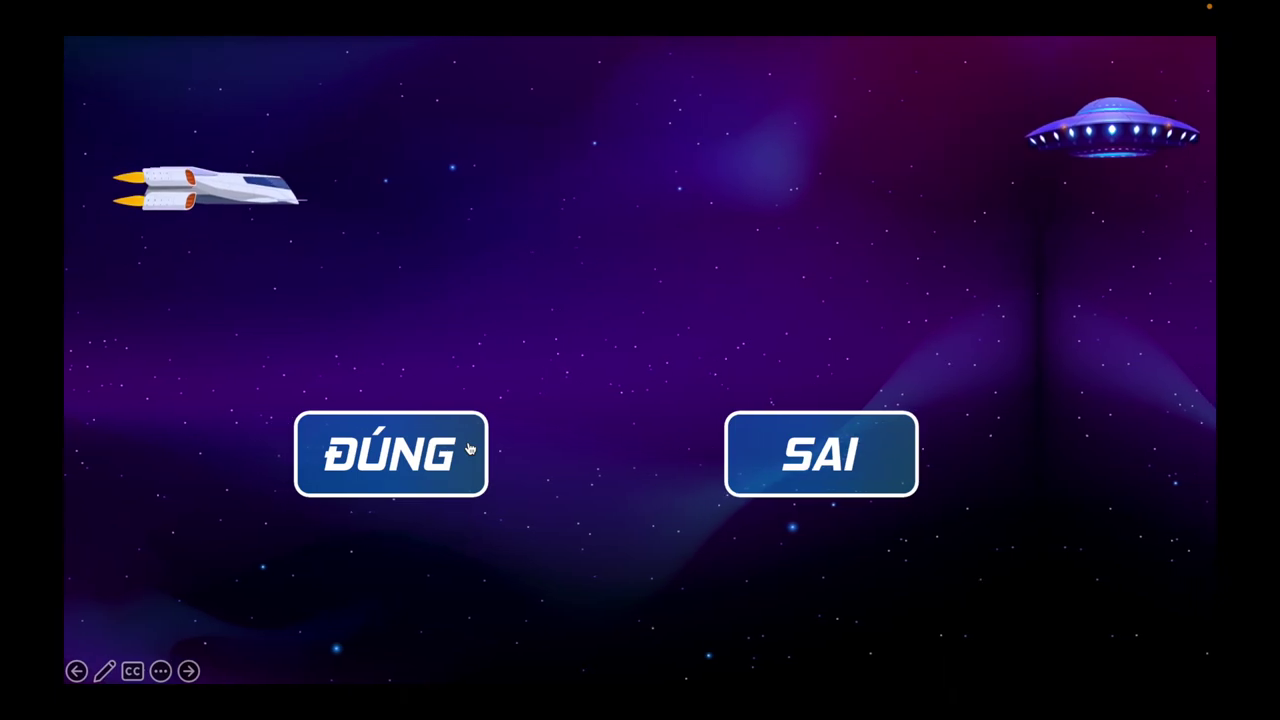
Answer the true/false question with ĐÚNG, then SAI, and advance to the Level 1–4 game map
{"action": "left_click", "coordinate": [469, 449]}
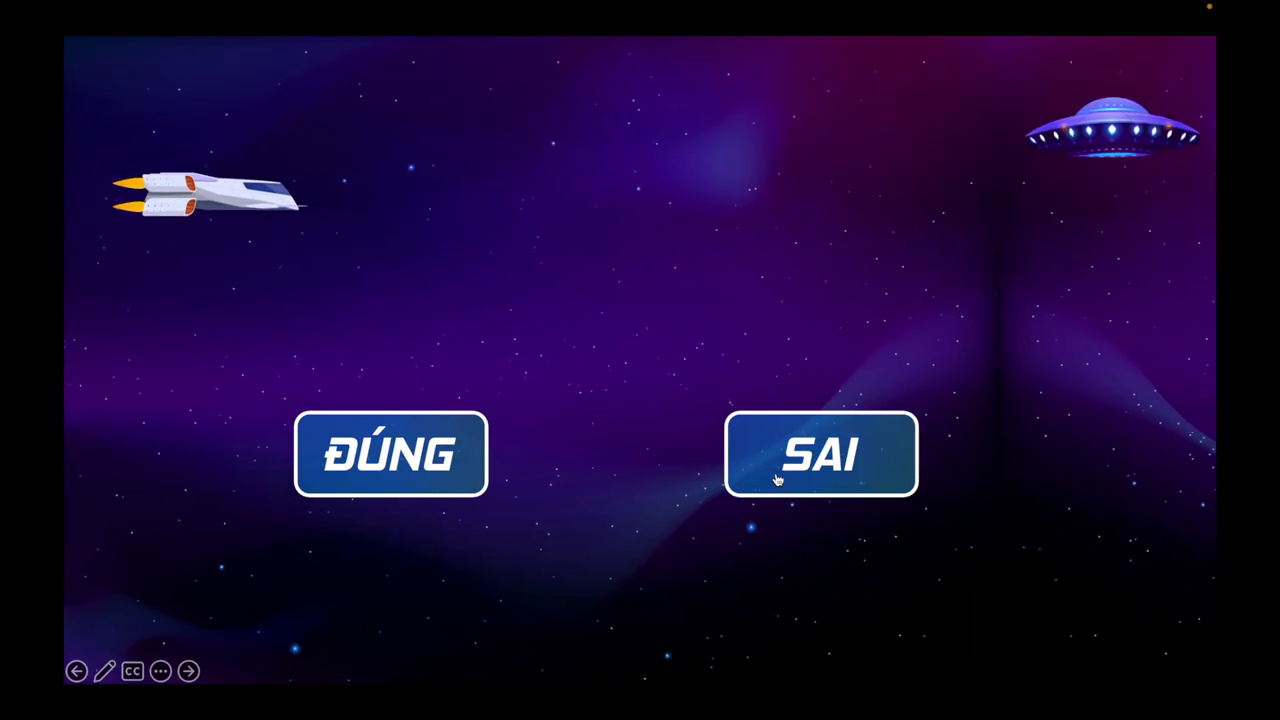
{"action": "left_click", "coordinate": [776, 480]}
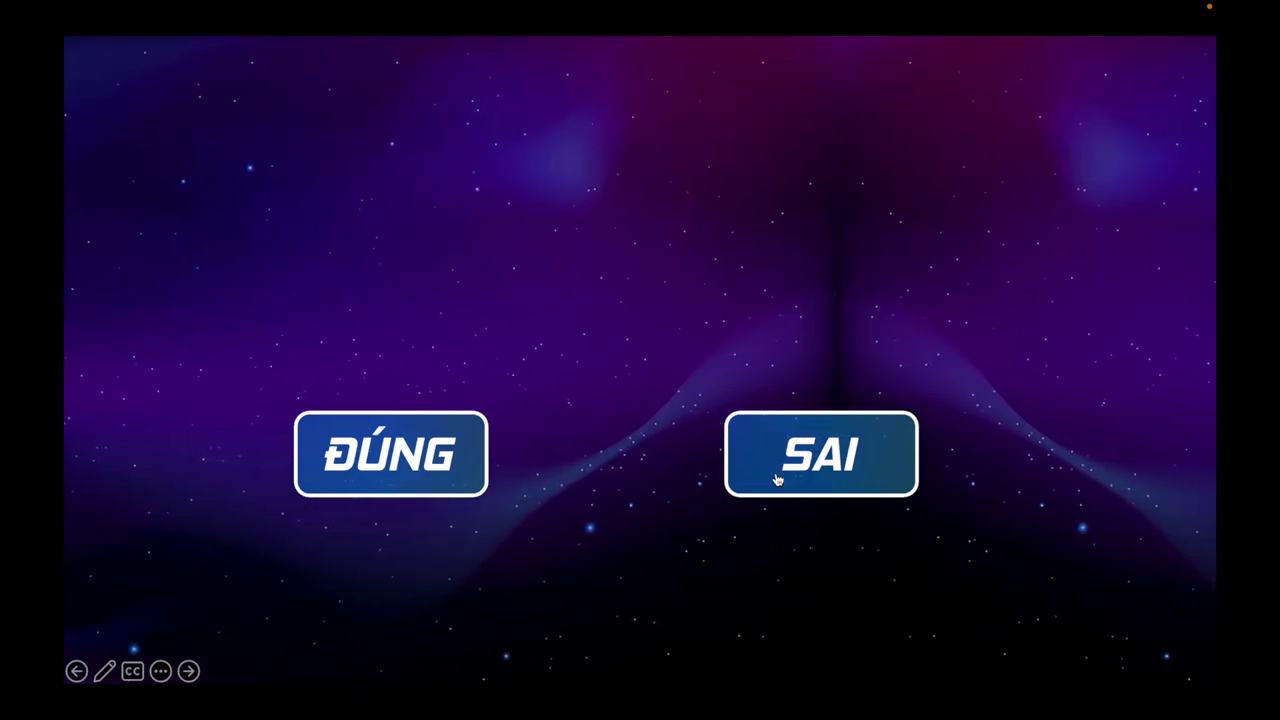
{"action": "left_click", "coordinate": [776, 480]}
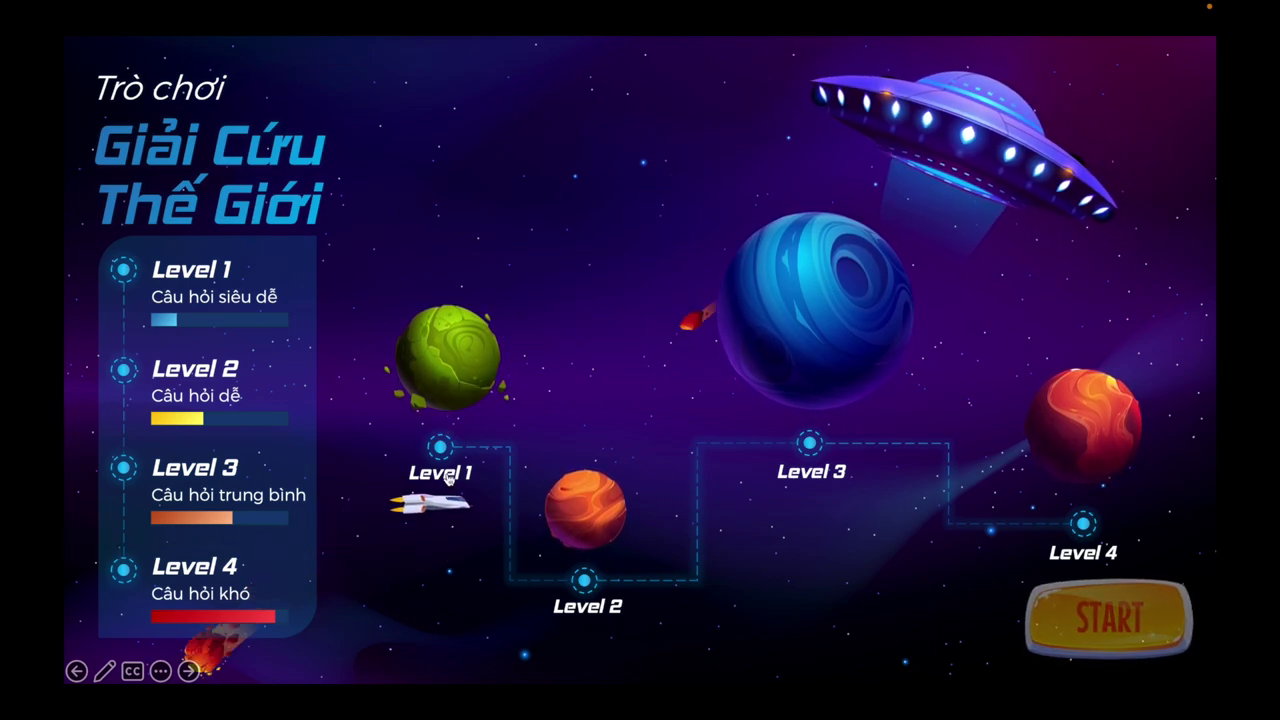
Play Level 1: answer question 1 with A. 4 and fly the rocket to Level 2
{"action": "left_click", "coordinate": [448, 479]}
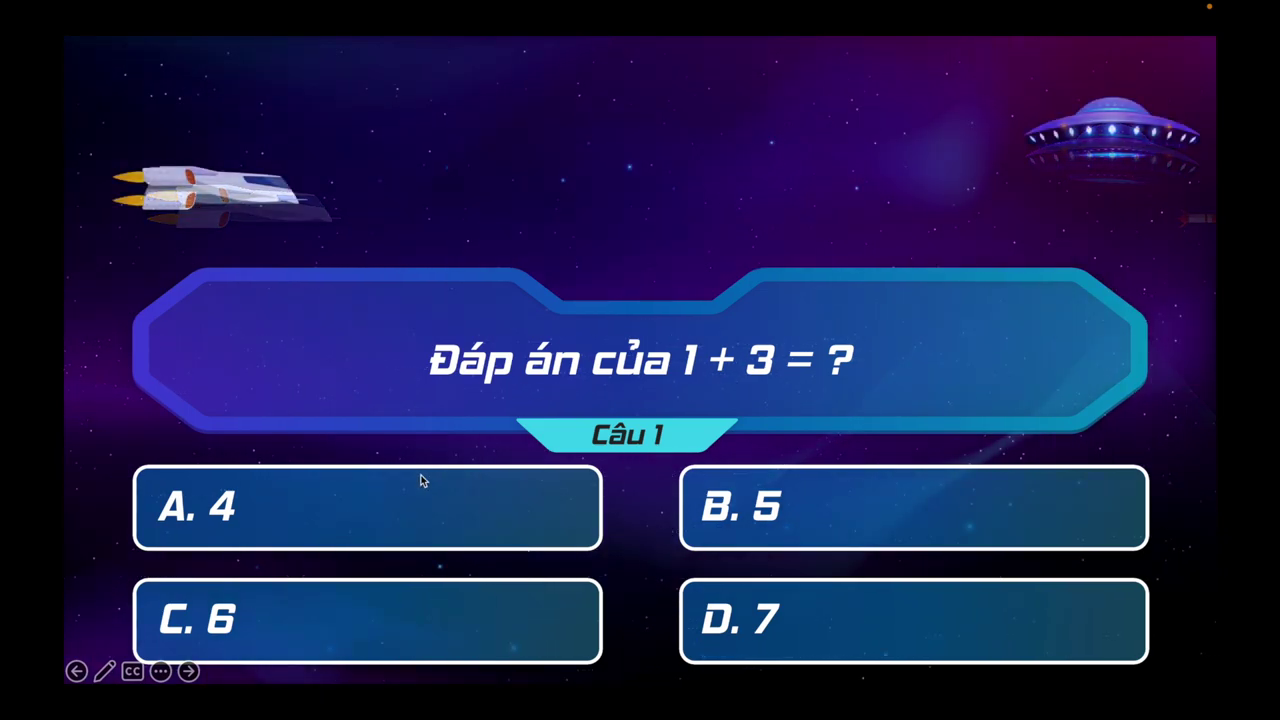
{"action": "left_click", "coordinate": [229, 512]}
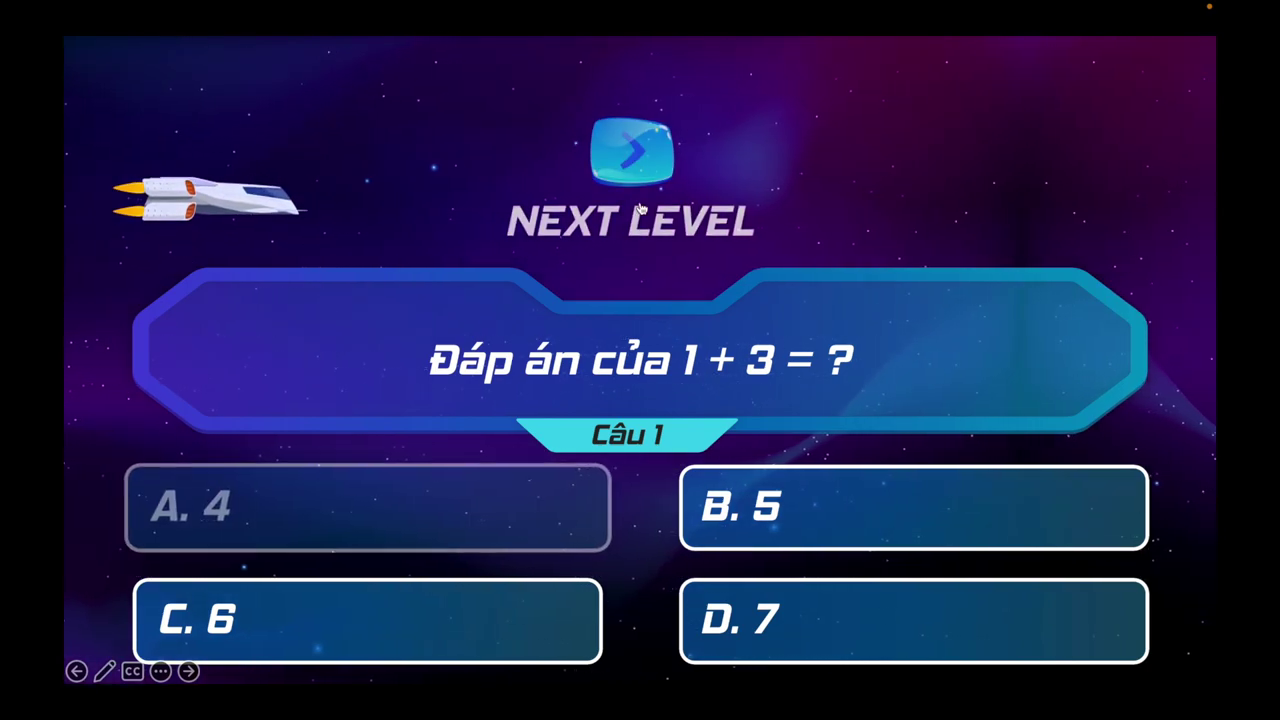
{"action": "left_click", "coordinate": [637, 222]}
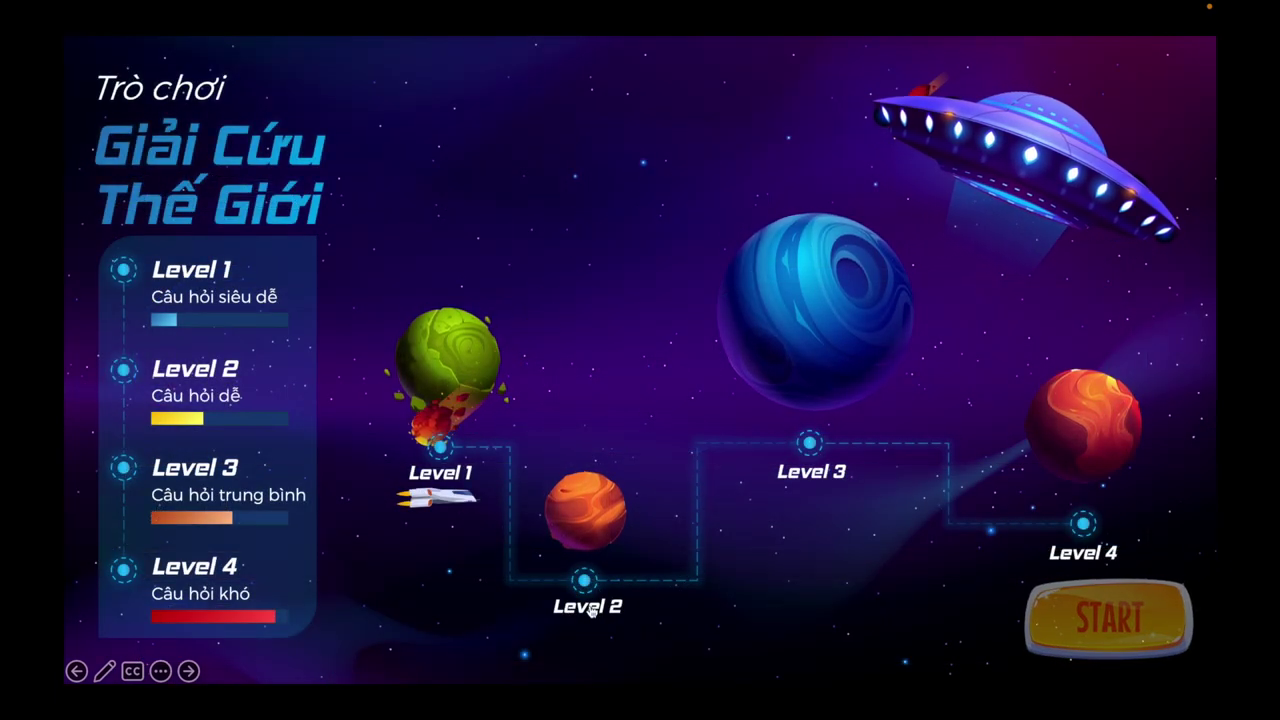
{"action": "left_click", "coordinate": [590, 615]}
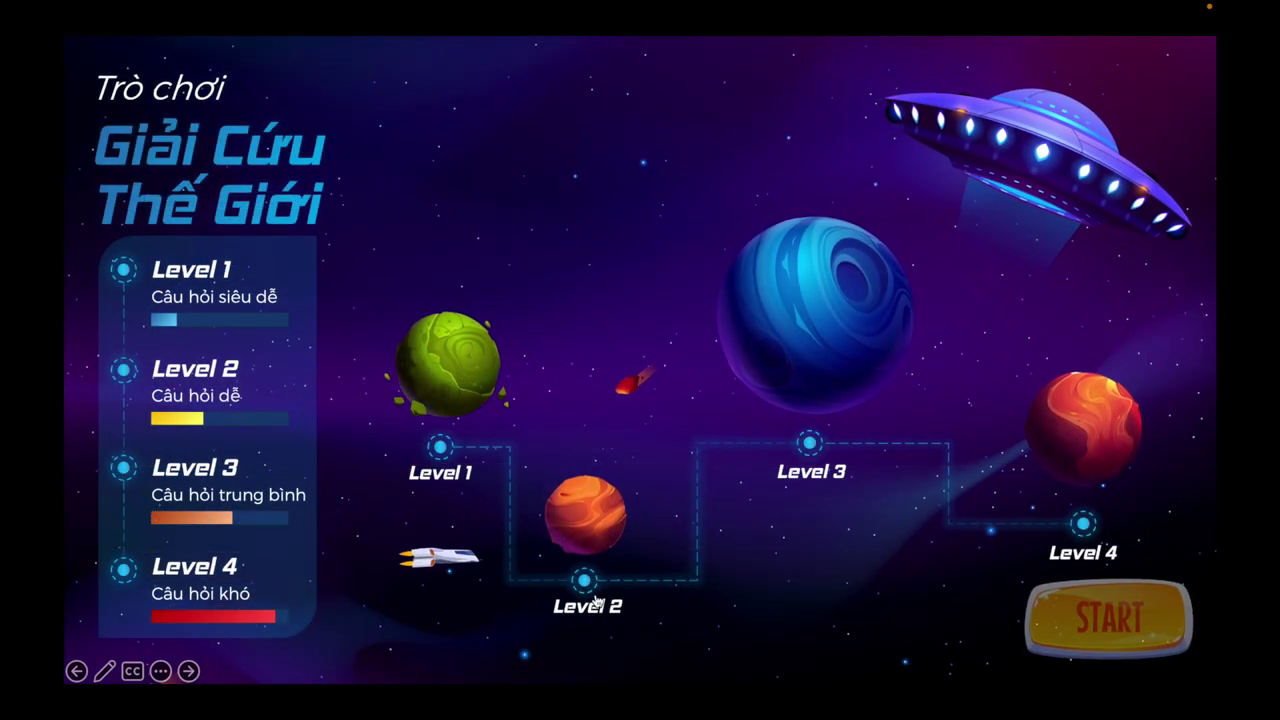
Play Level 2: answer 2 + 3 with B. 5 and fly the rocket to Level 3
{"action": "left_click", "coordinate": [589, 525]}
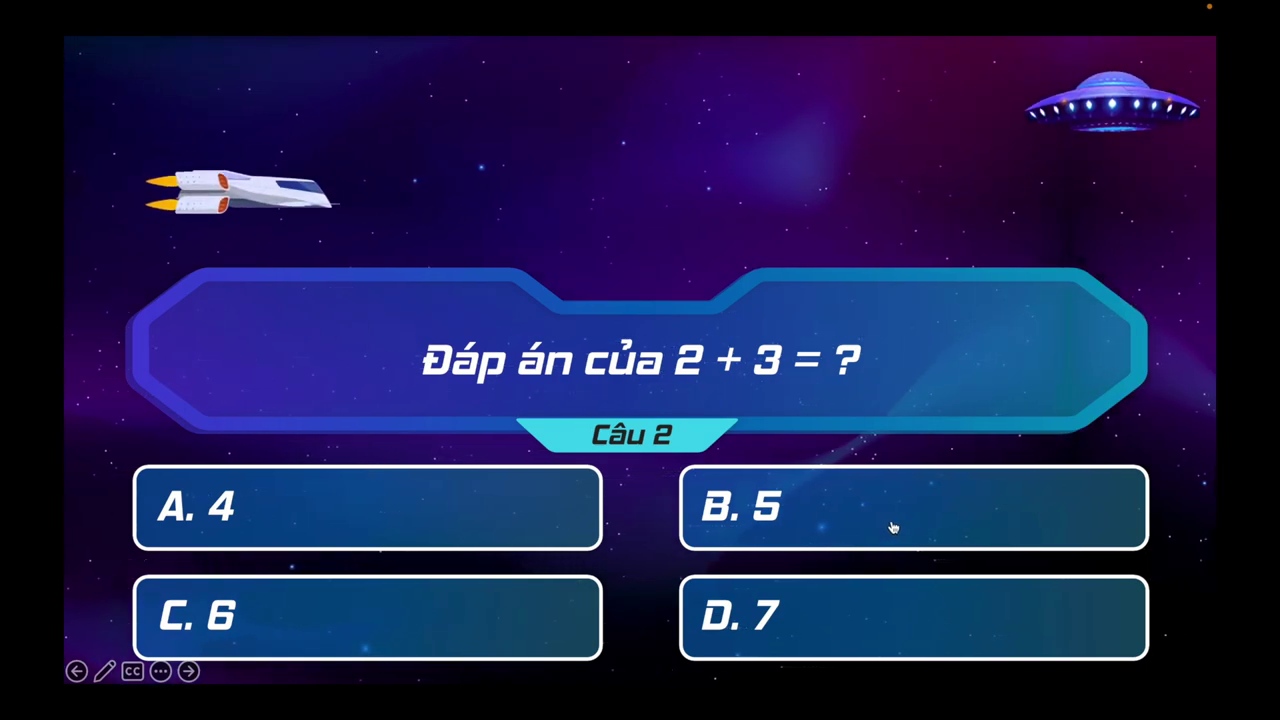
{"action": "left_click", "coordinate": [785, 514]}
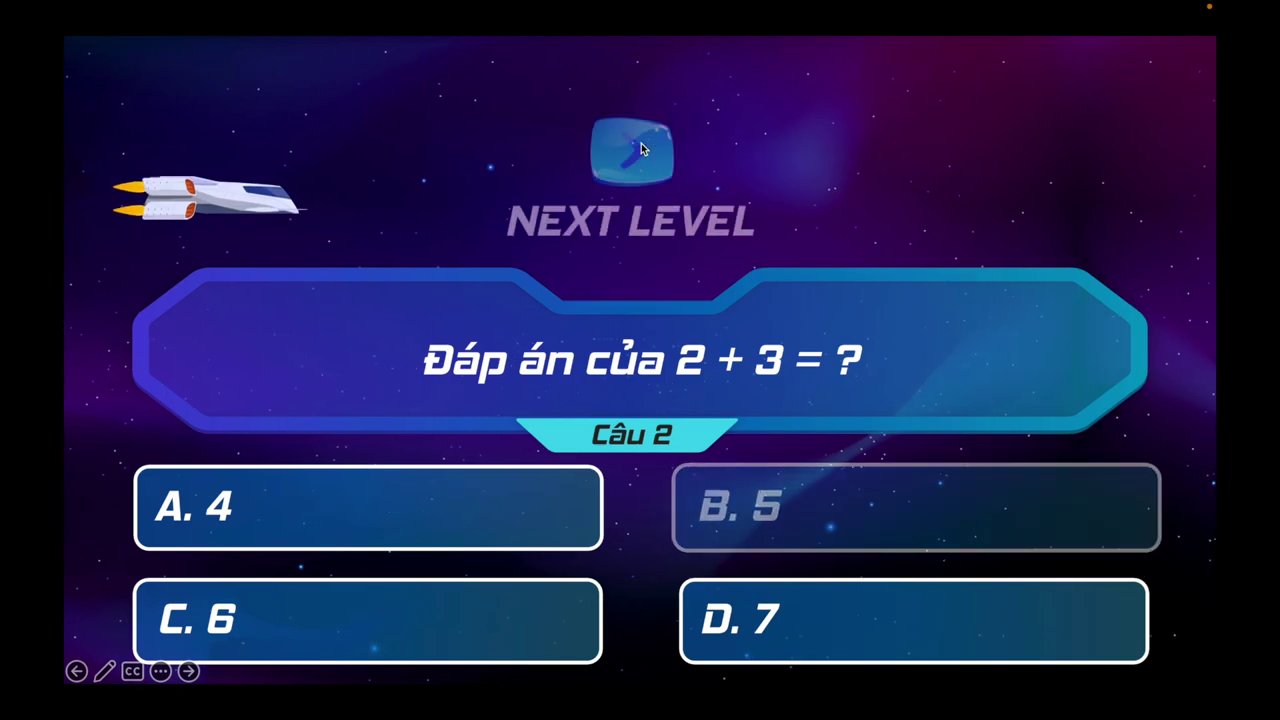
{"action": "left_click", "coordinate": [641, 150]}
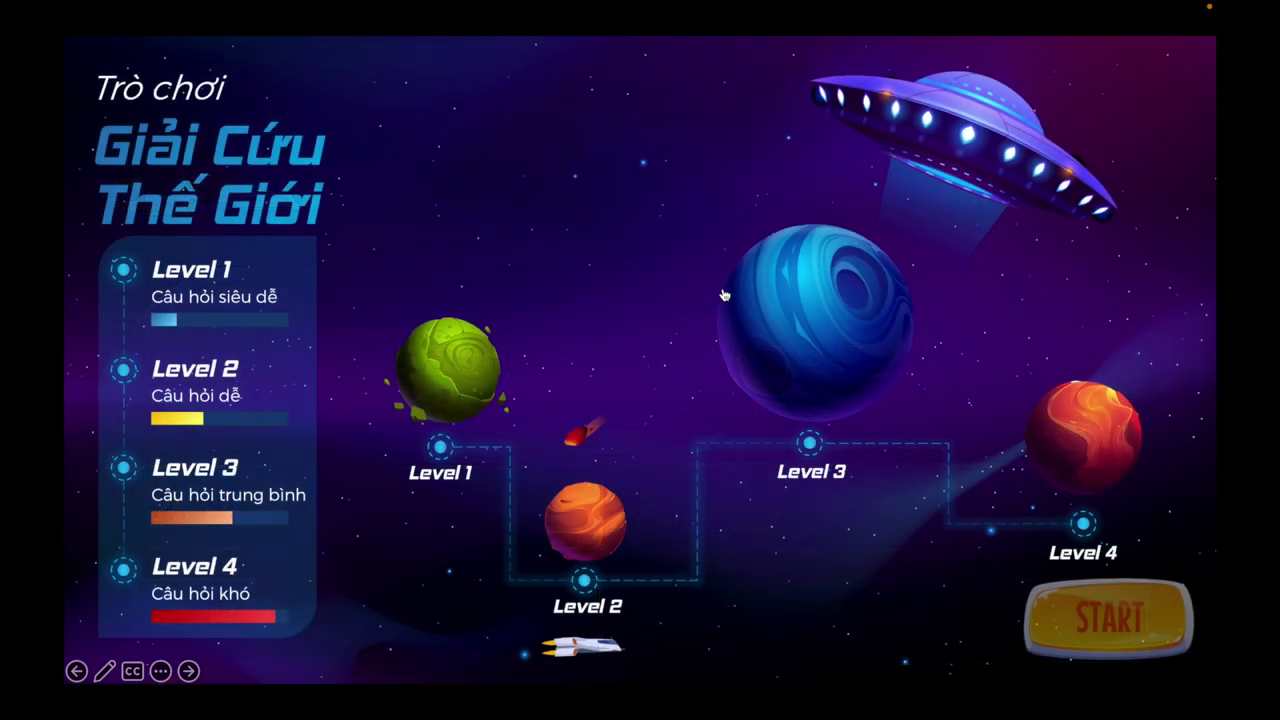
{"action": "left_click", "coordinate": [790, 481]}
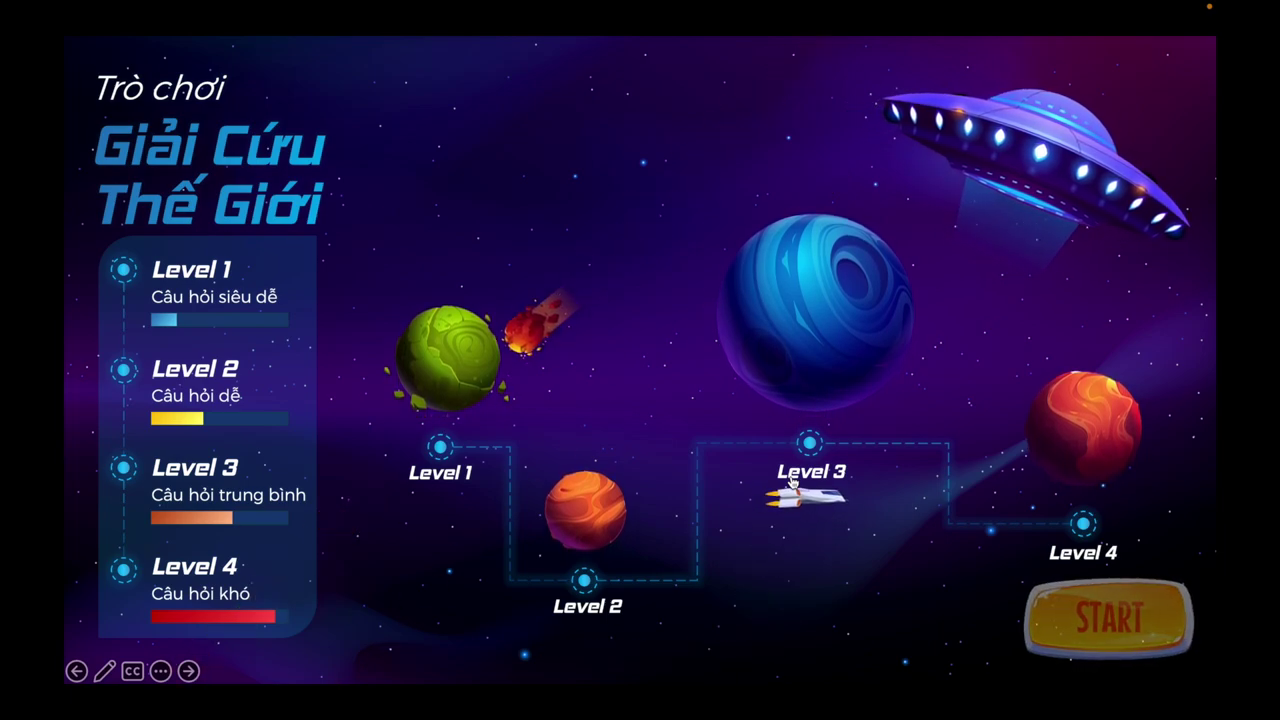
Play the Level 3 question and continue via NEXT LEVEL
{"action": "left_click", "coordinate": [820, 282]}
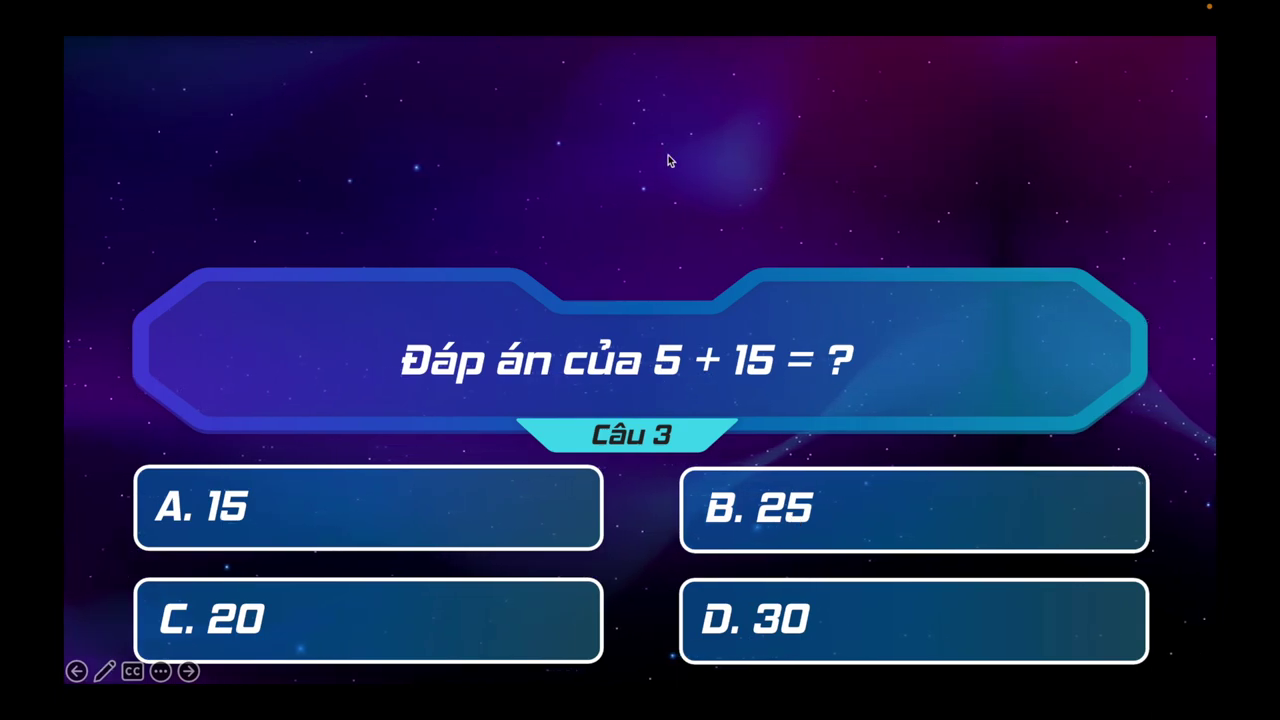
{"action": "left_click", "coordinate": [624, 195]}
{"action": "left_click", "coordinate": [624, 197]}
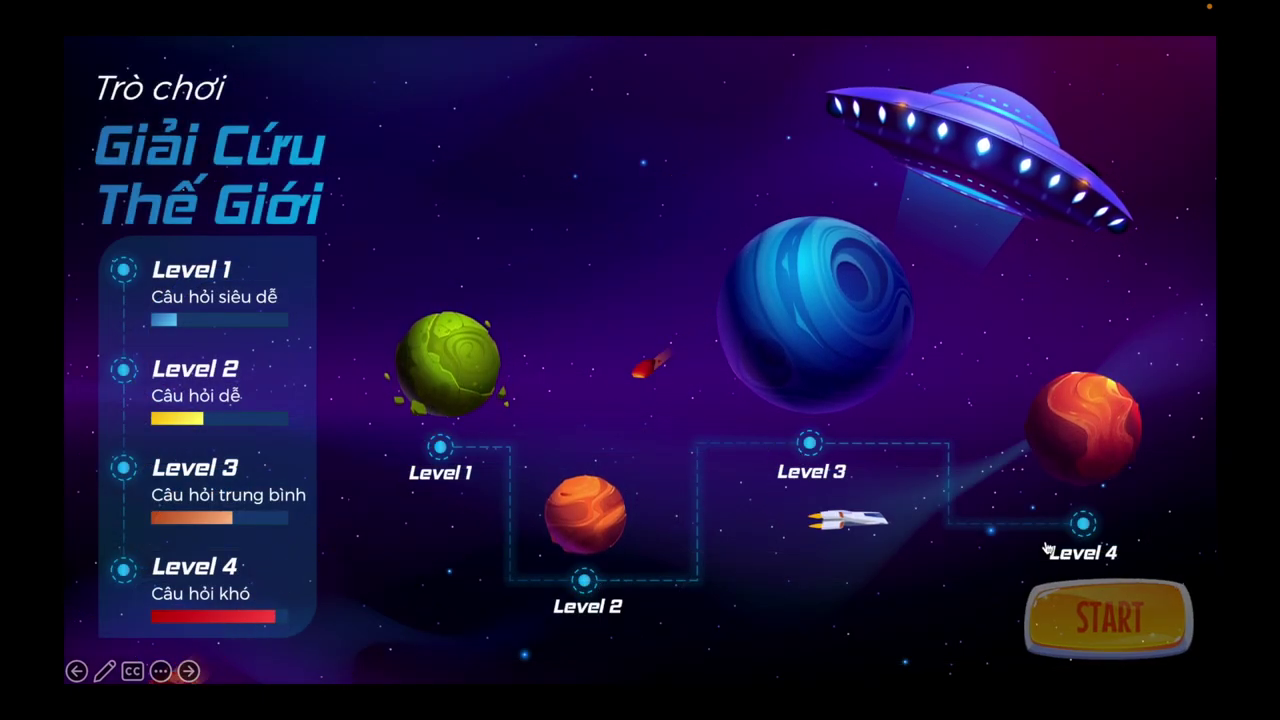
Answer the Level 4 question with C. 20 and return to the level map
{"action": "left_click", "coordinate": [1073, 474]}
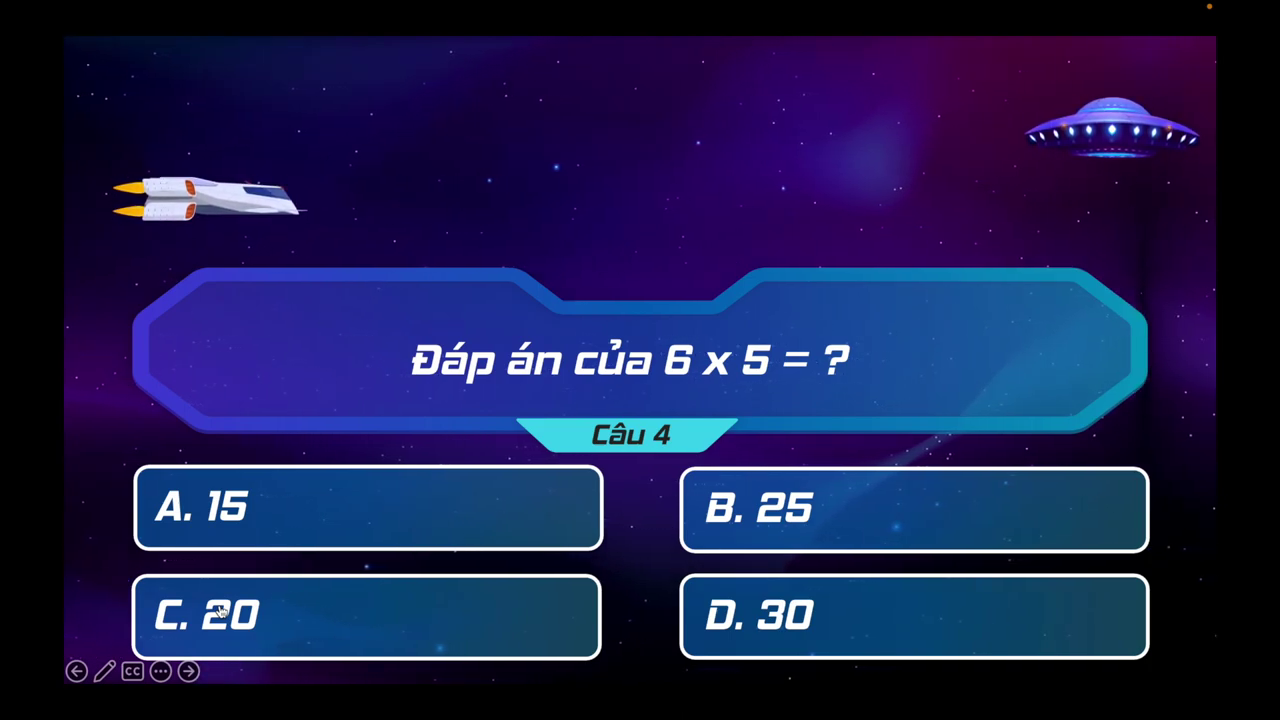
{"action": "left_click", "coordinate": [220, 612]}
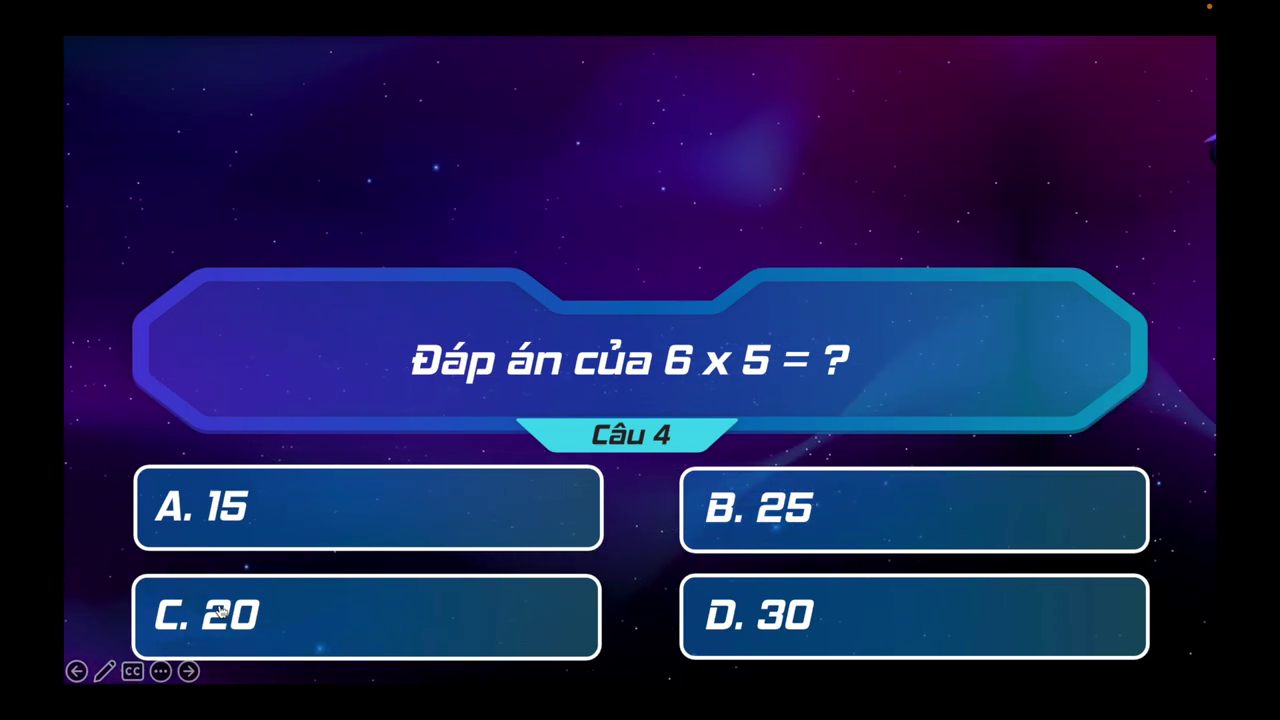
{"action": "left_click", "coordinate": [601, 233]}
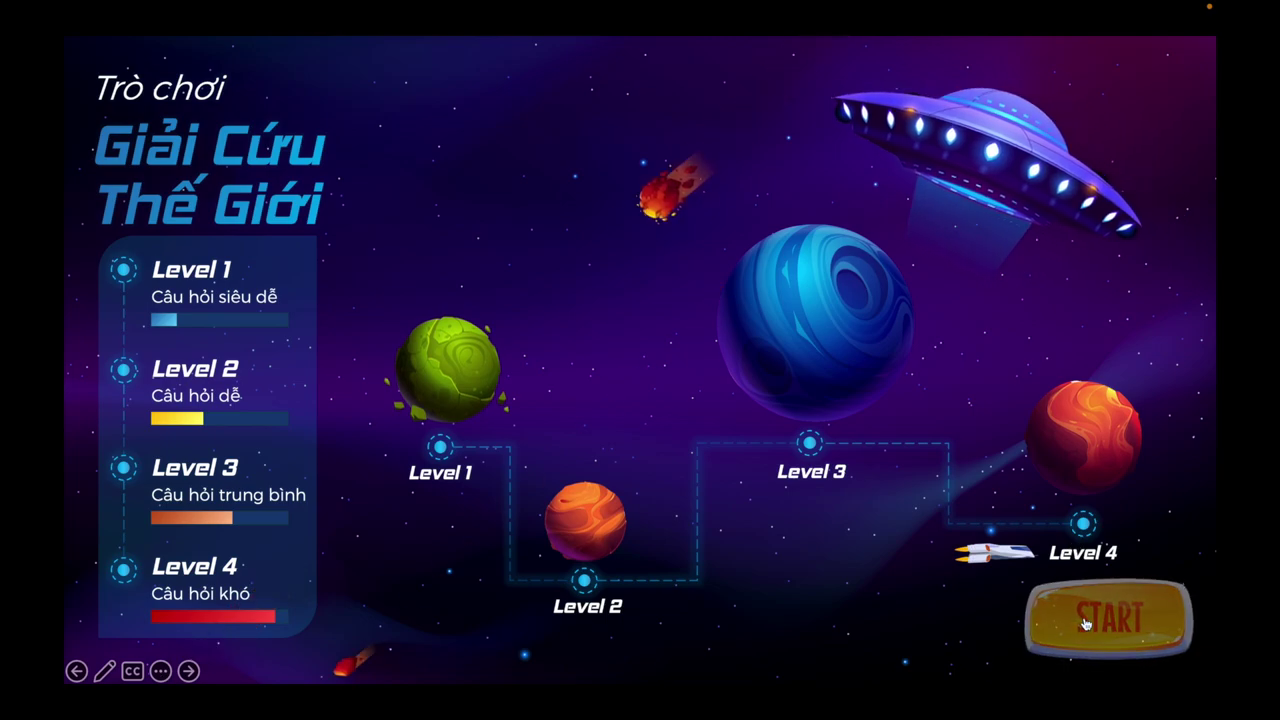
Launch the game's closing scene with START on the level map, then exit to Normal view
{"action": "left_click", "coordinate": [1085, 623]}
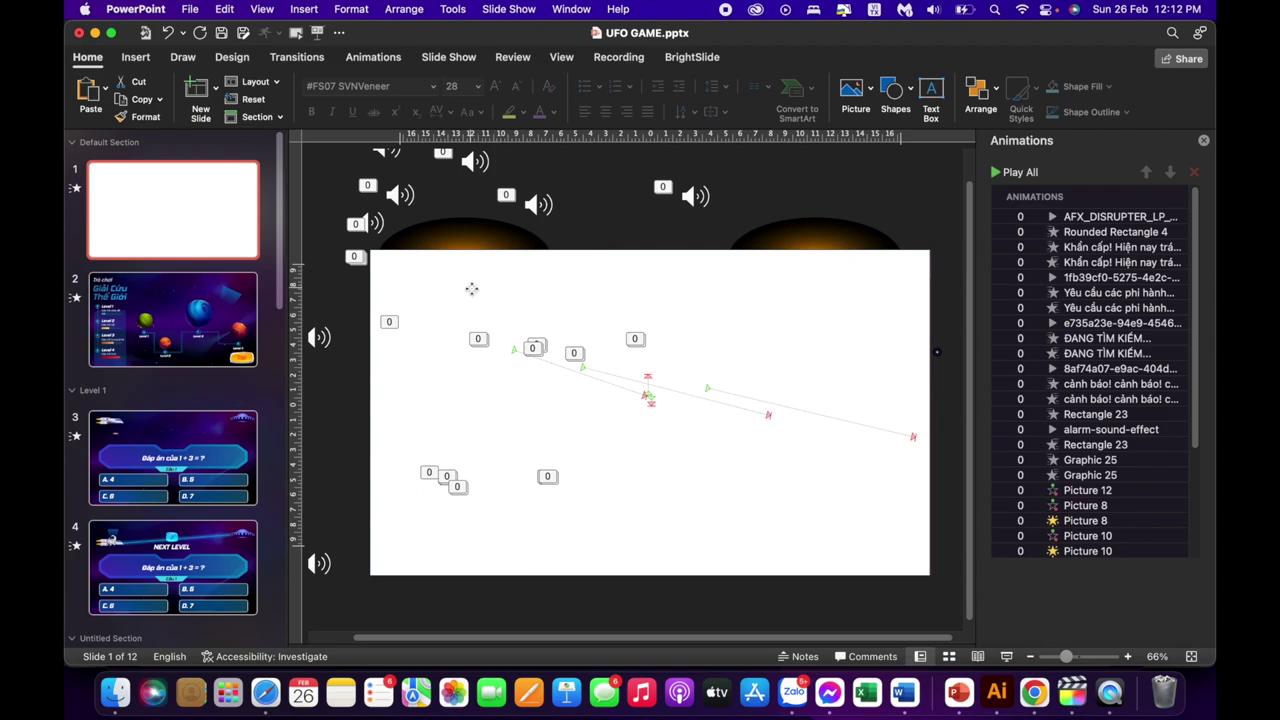
Shift slide 1's white rectangle, then open slide 3 and select its 'Đáp án của 1 + 3 = ?' question and A. 4 answer
{"action": "left_click_drag", "start_coordinate": [471, 289], "coordinate": [861, 427]}
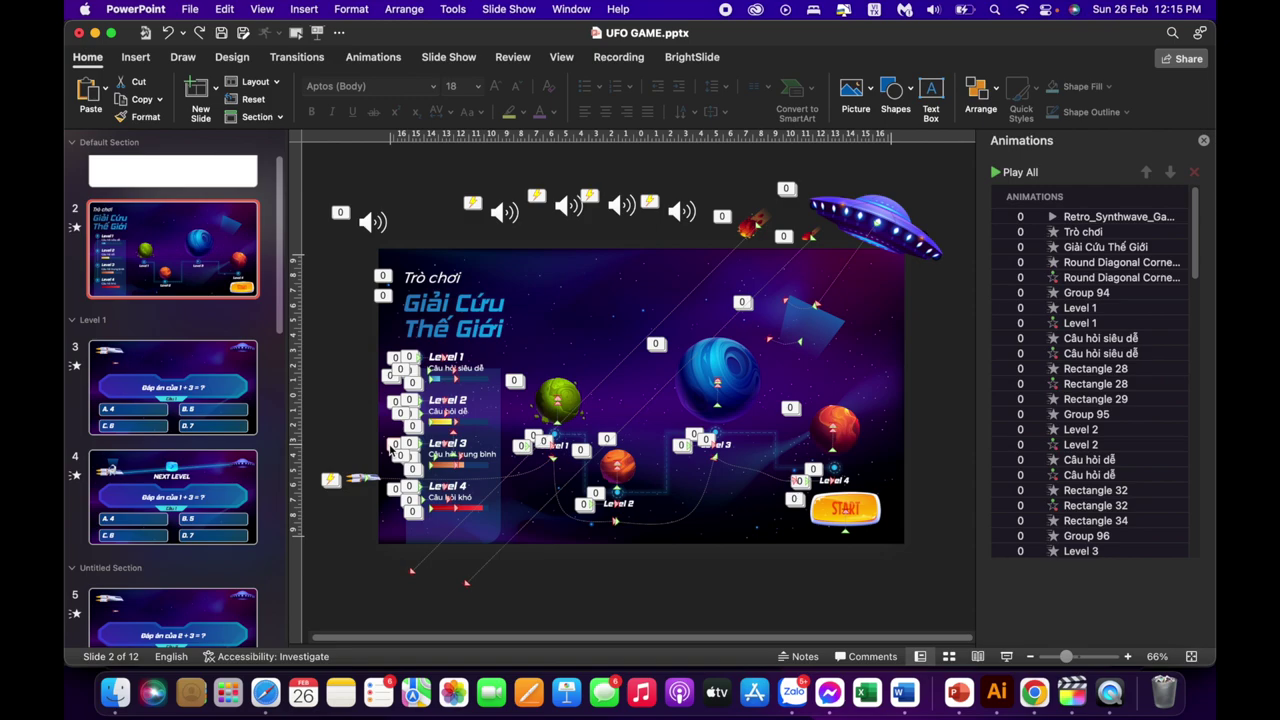
{"action": "left_click", "coordinate": [185, 411]}
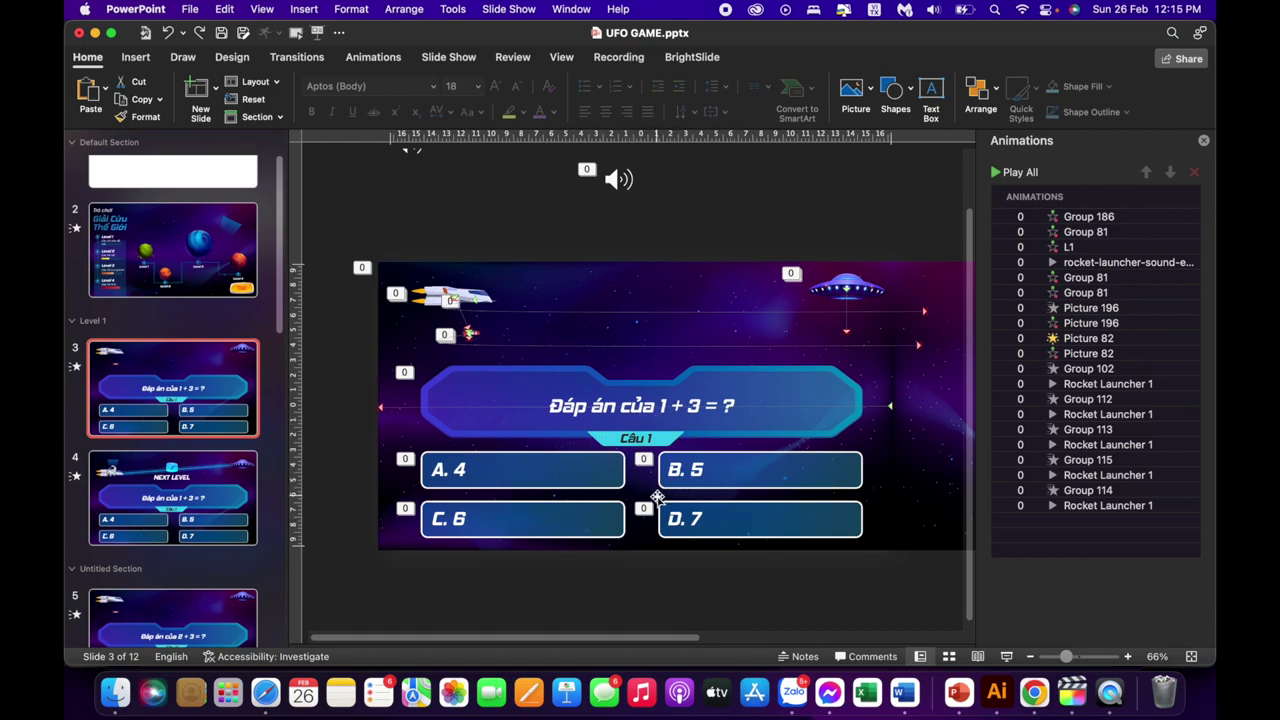
{"action": "left_click", "coordinate": [655, 397]}
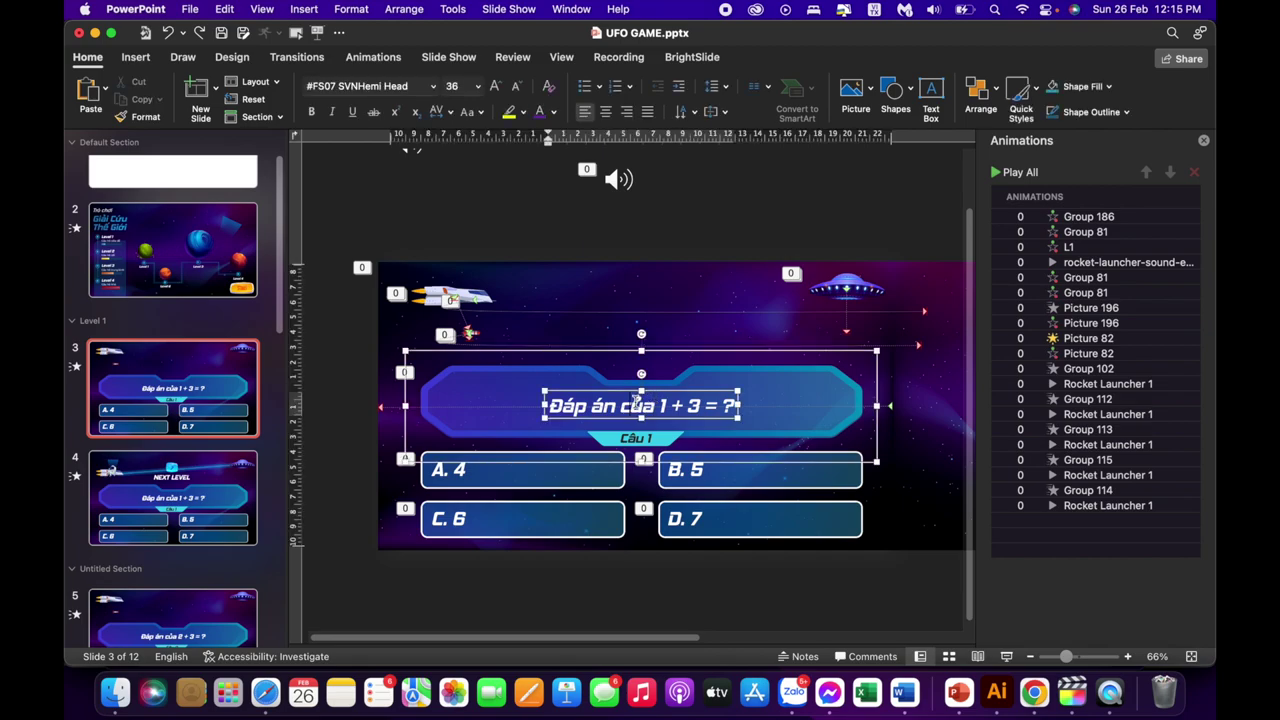
{"action": "triple_click", "coordinate": [636, 399]}
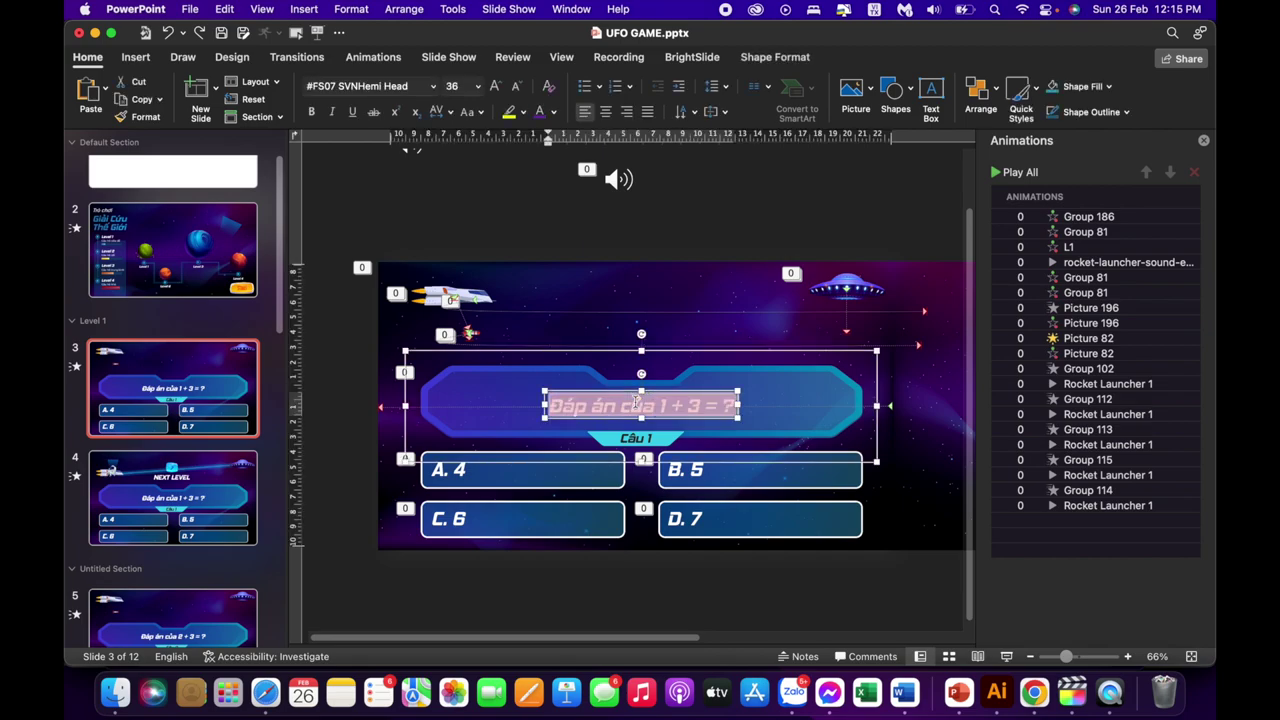
{"action": "double_click", "coordinate": [460, 469]}
Deselect the answer box and rename the slides 5–6 'Untitled Section' header to 'level 2'
{"action": "scroll", "coordinate": [200, 498], "scroll_direction": "down", "scroll_amount": 1}
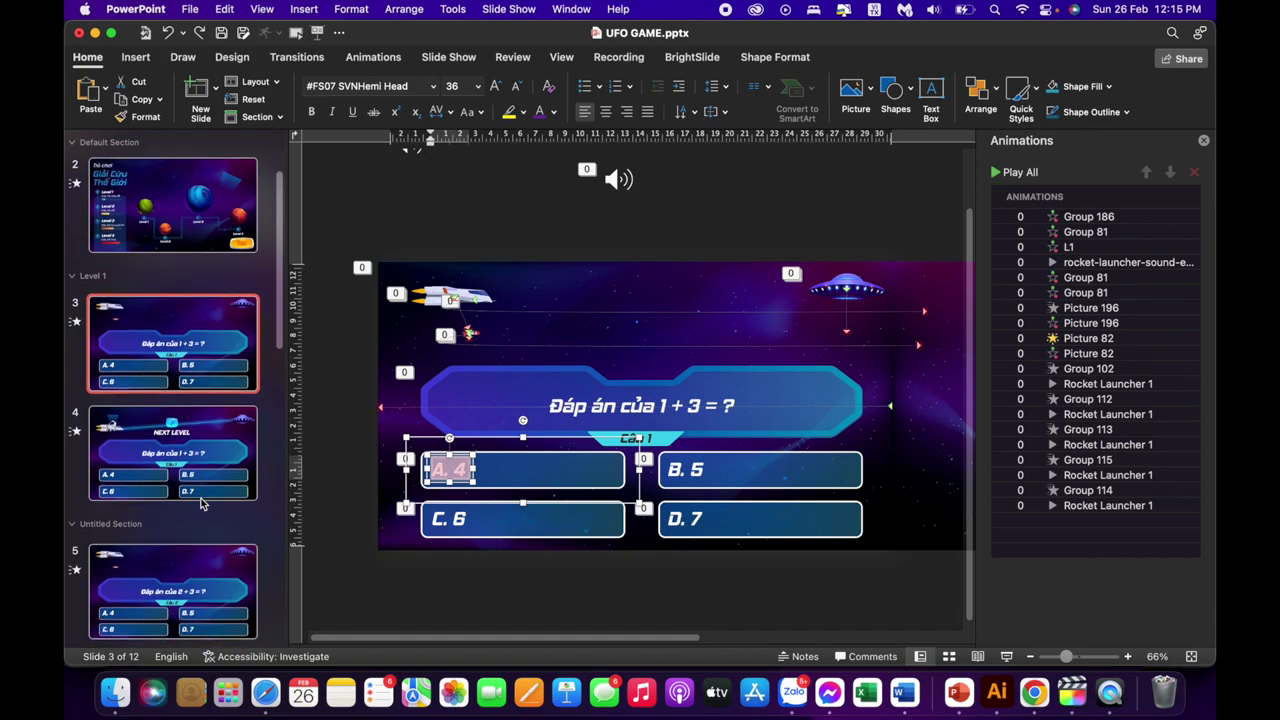
{"action": "scroll", "coordinate": [200, 500], "scroll_direction": "down", "scroll_amount": 2}
{"action": "scroll", "coordinate": [200, 502], "scroll_direction": "down", "scroll_amount": 2}
{"action": "scroll", "coordinate": [200, 503], "scroll_direction": "down", "scroll_amount": 1}
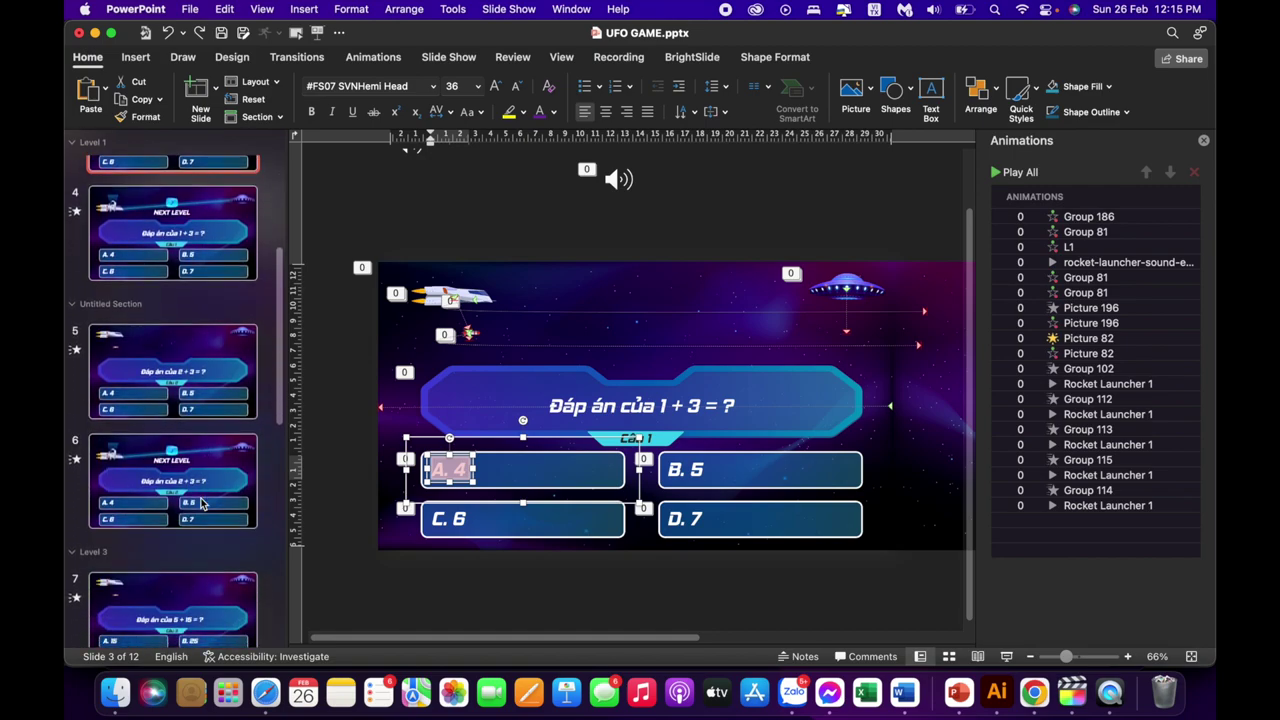
{"action": "scroll", "coordinate": [200, 496], "scroll_direction": "down", "scroll_amount": 1}
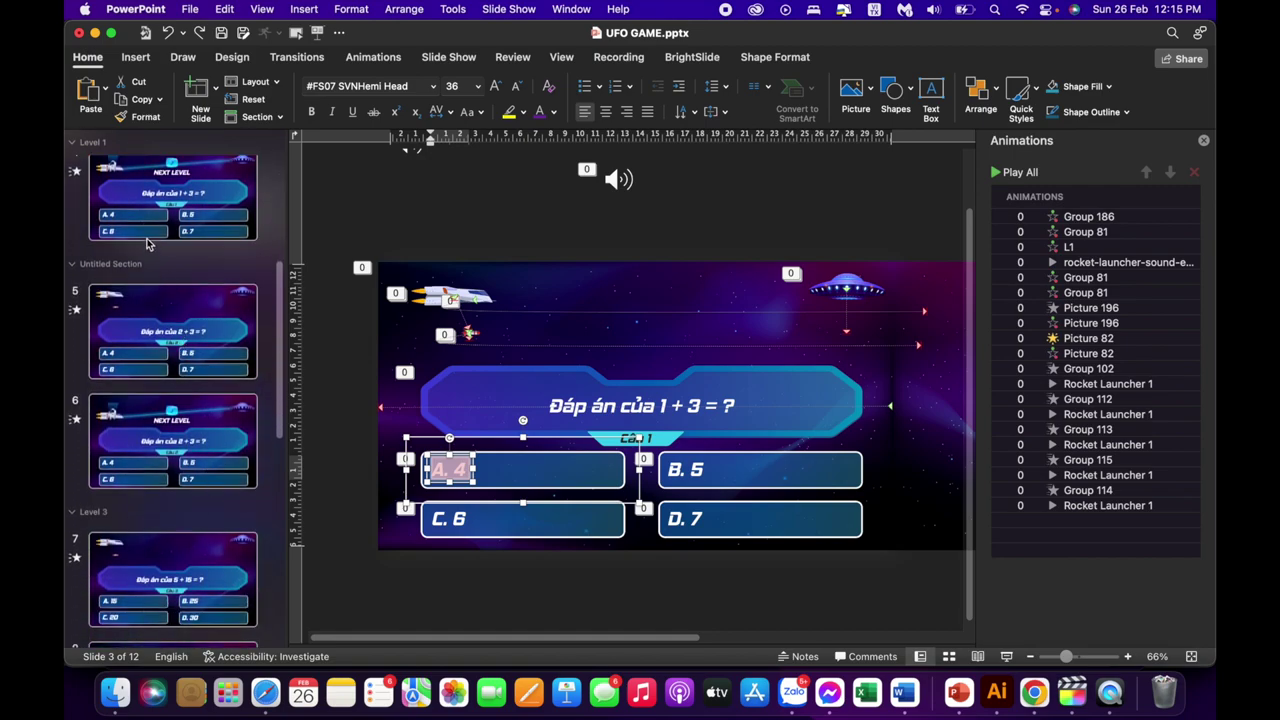
{"action": "key", "text": "Escape"}
{"action": "double_click", "coordinate": [120, 262]}
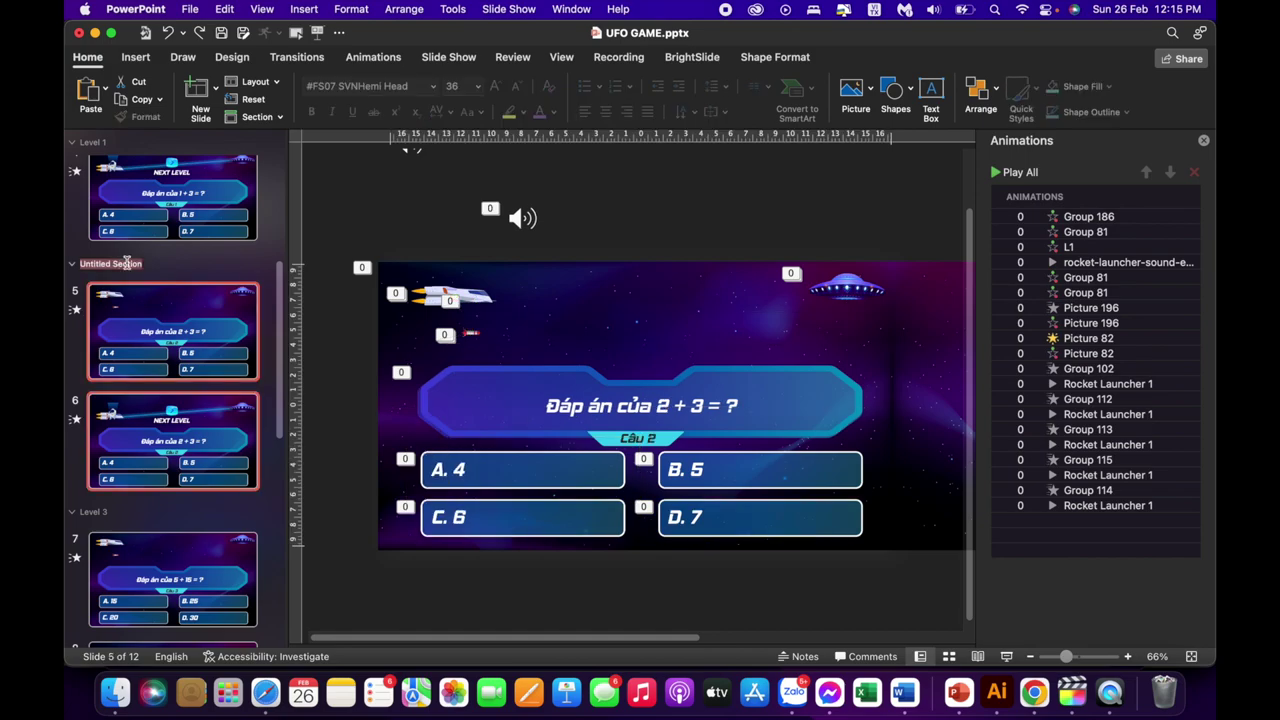
{"action": "key", "text": "BackSpace"}
{"action": "type", "text": "level 2"}
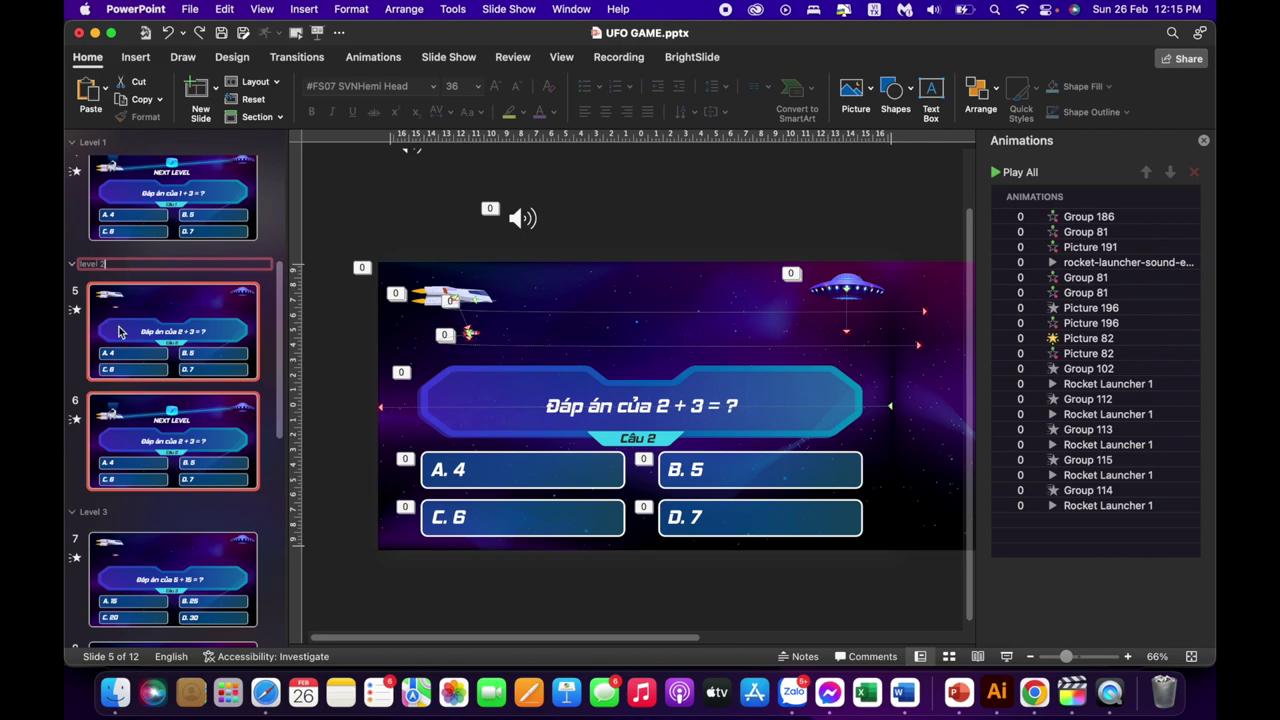
{"action": "scroll", "coordinate": [108, 410], "scroll_direction": "down", "scroll_amount": 1}
{"action": "scroll", "coordinate": [108, 415], "scroll_direction": "down", "scroll_amount": 2}
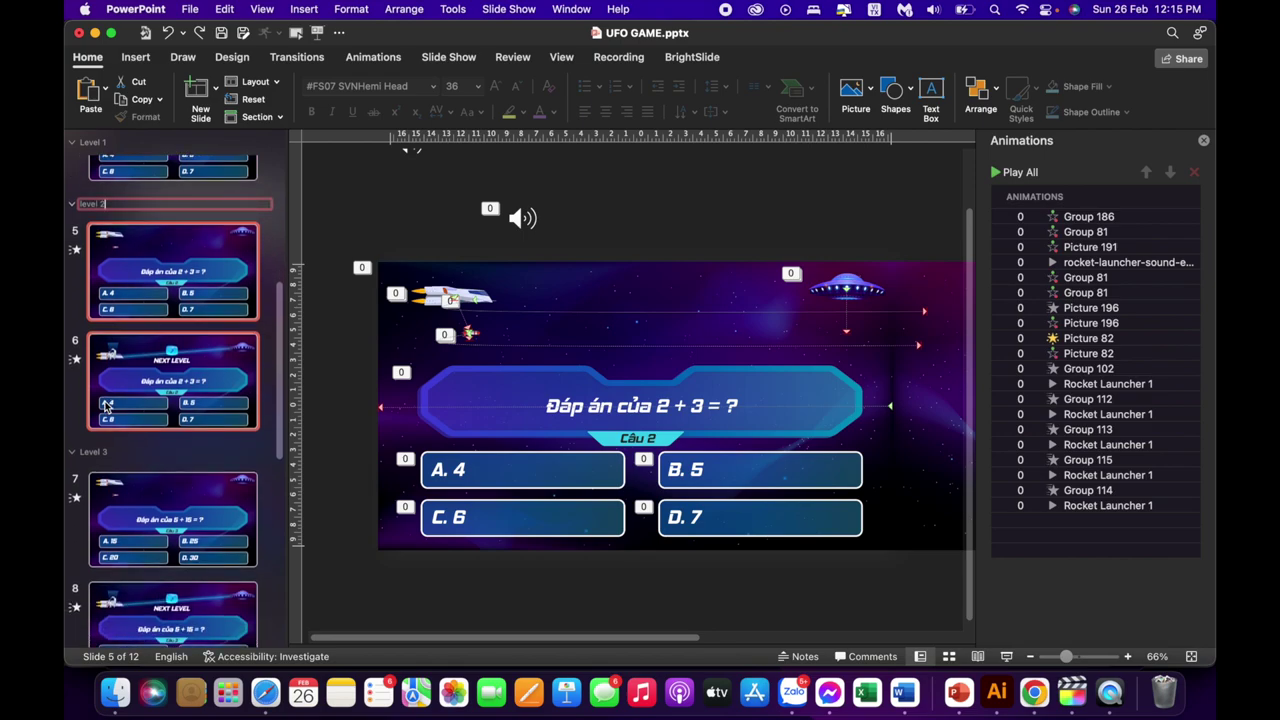
{"action": "scroll", "coordinate": [108, 420], "scroll_direction": "down", "scroll_amount": 2}
{"action": "scroll", "coordinate": [108, 450], "scroll_direction": "down", "scroll_amount": 1}
{"action": "scroll", "coordinate": [110, 460], "scroll_direction": "down", "scroll_amount": 2}
{"action": "scroll", "coordinate": [110, 460], "scroll_direction": "down", "scroll_amount": 1}
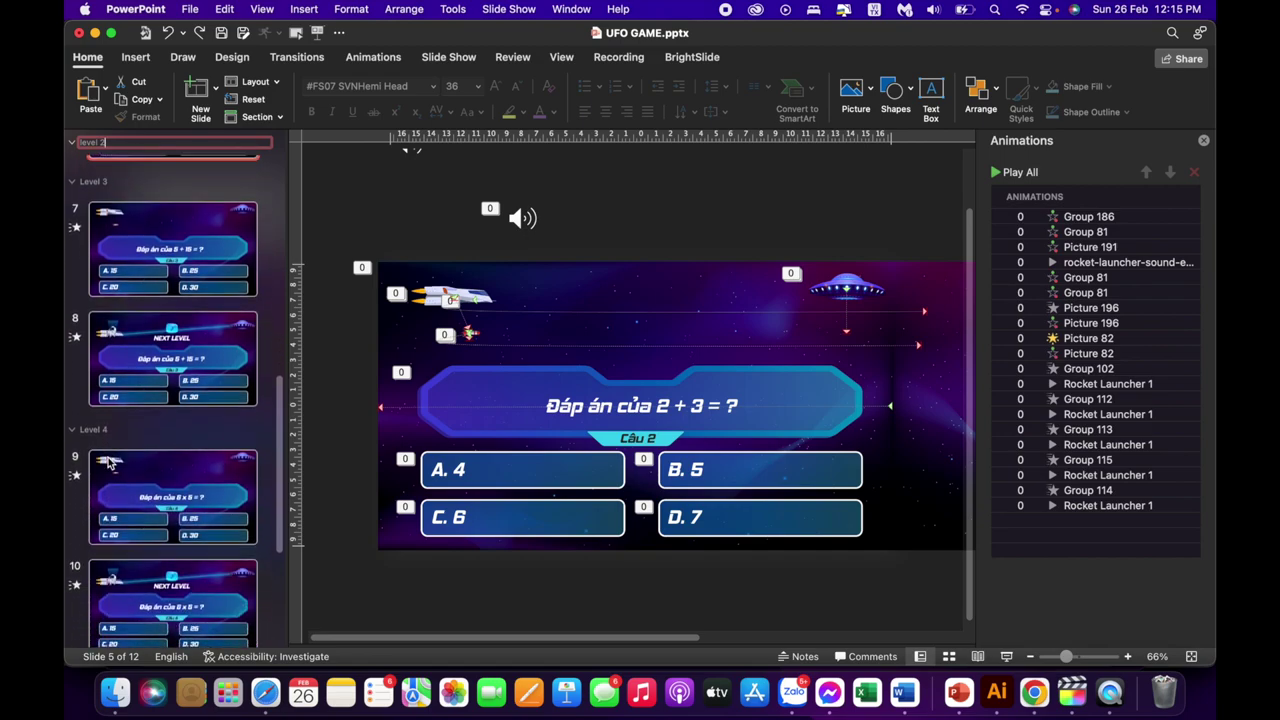
{"action": "scroll", "coordinate": [110, 462], "scroll_direction": "up", "scroll_amount": 2}
{"action": "scroll", "coordinate": [110, 462], "scroll_direction": "up", "scroll_amount": 3}
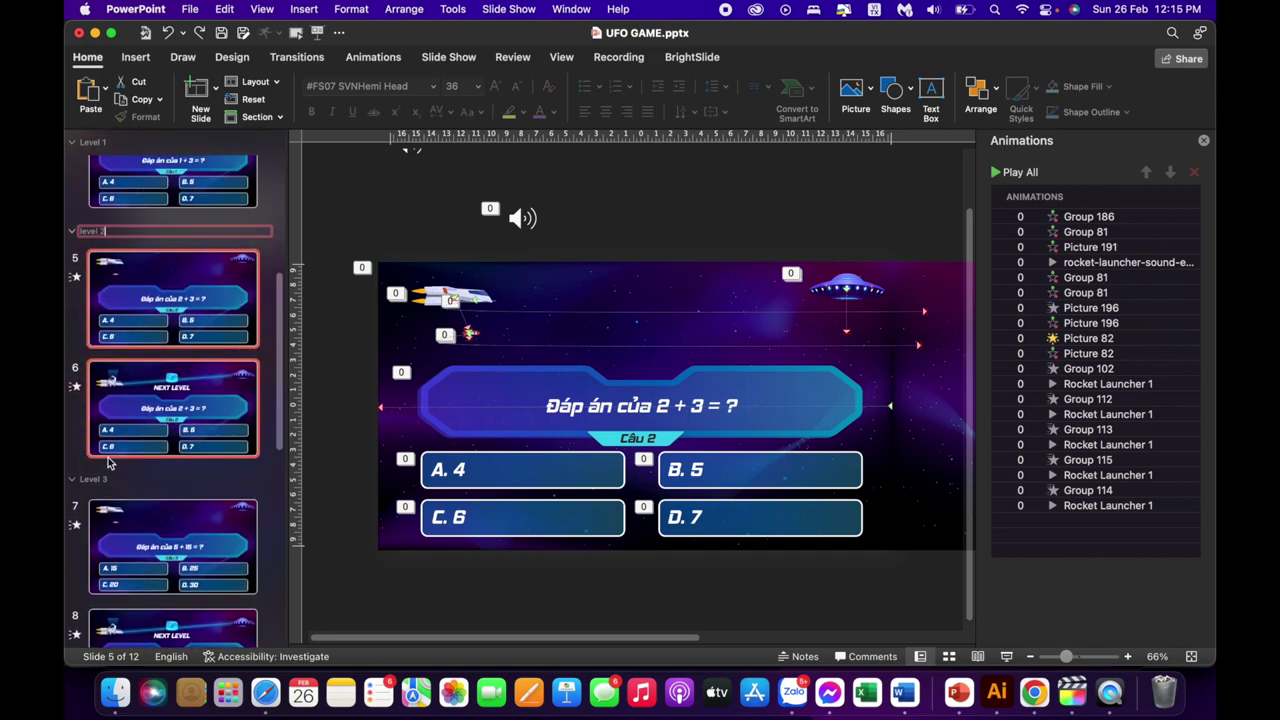
{"action": "scroll", "coordinate": [110, 462], "scroll_direction": "up", "scroll_amount": 3}
{"action": "scroll", "coordinate": [110, 462], "scroll_direction": "up", "scroll_amount": 3}
{"action": "scroll", "coordinate": [110, 462], "scroll_direction": "up", "scroll_amount": 1}
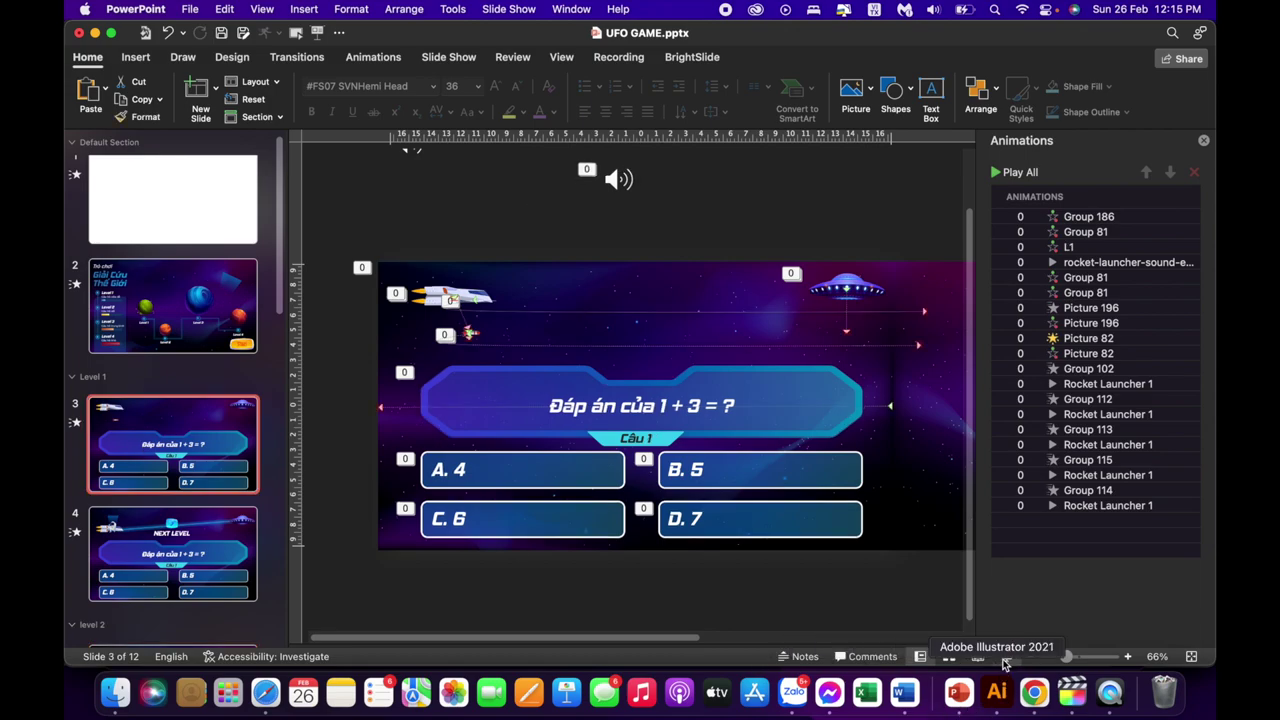
Run the slide show, answer 1 + 3 with A. 4, and continue via NEXT LEVEL
{"action": "left_click", "coordinate": [1008, 657]}
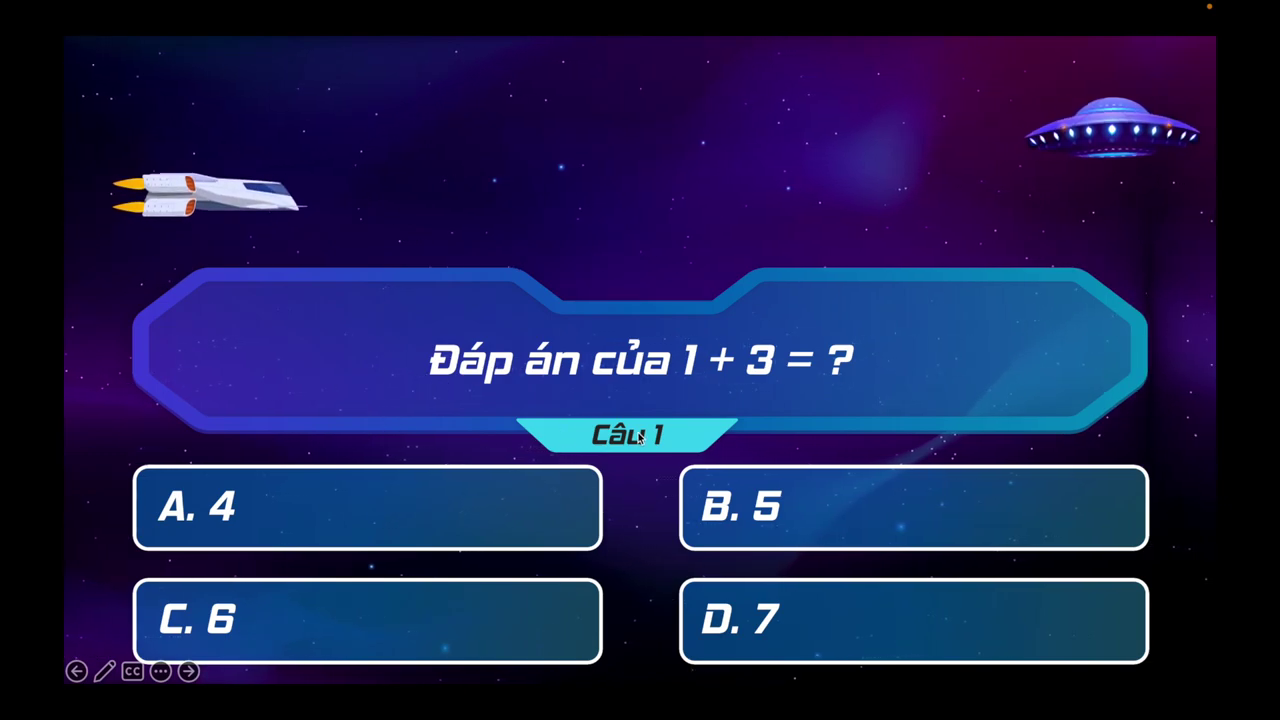
{"action": "left_click", "coordinate": [235, 511]}
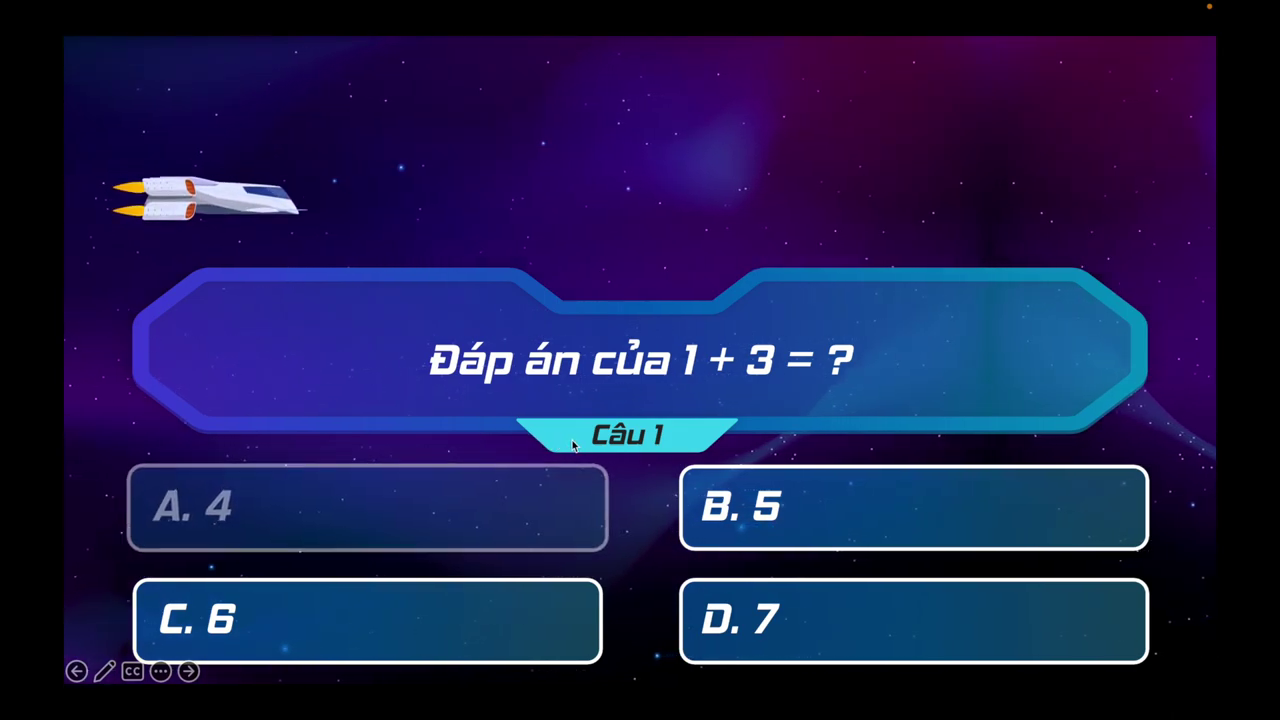
{"action": "left_click", "coordinate": [620, 197]}
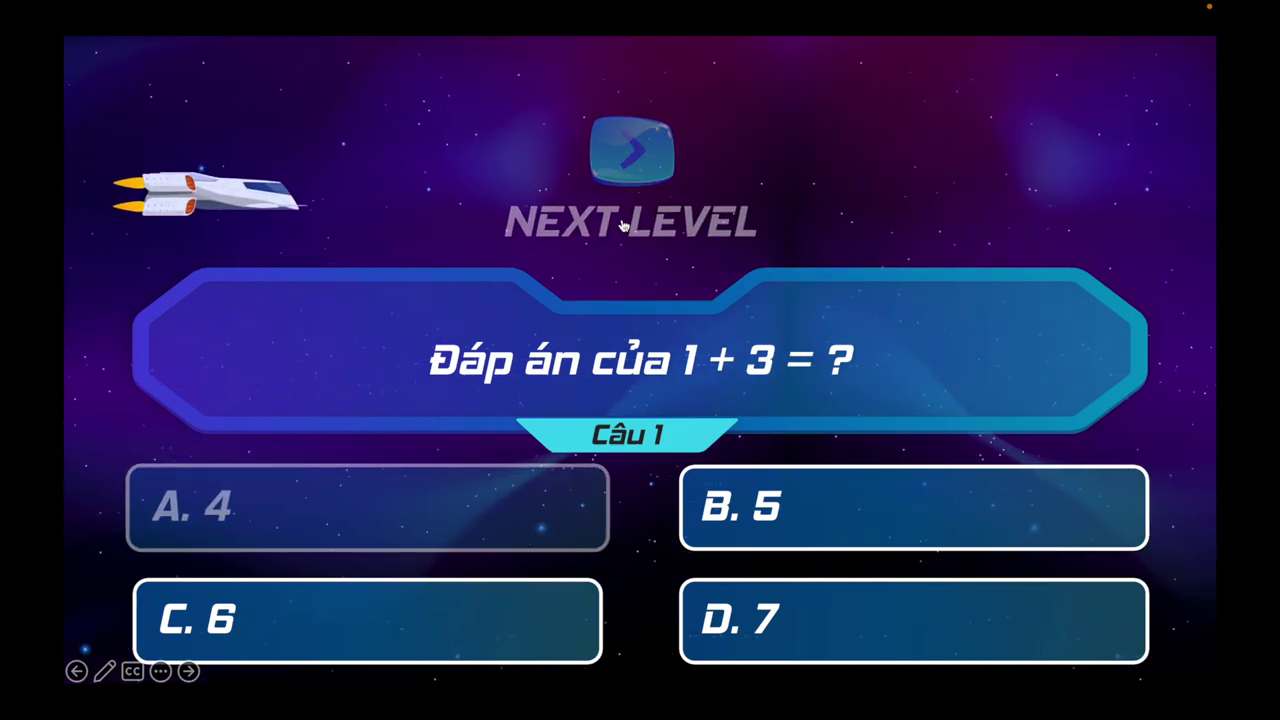
{"action": "left_click", "coordinate": [620, 224]}
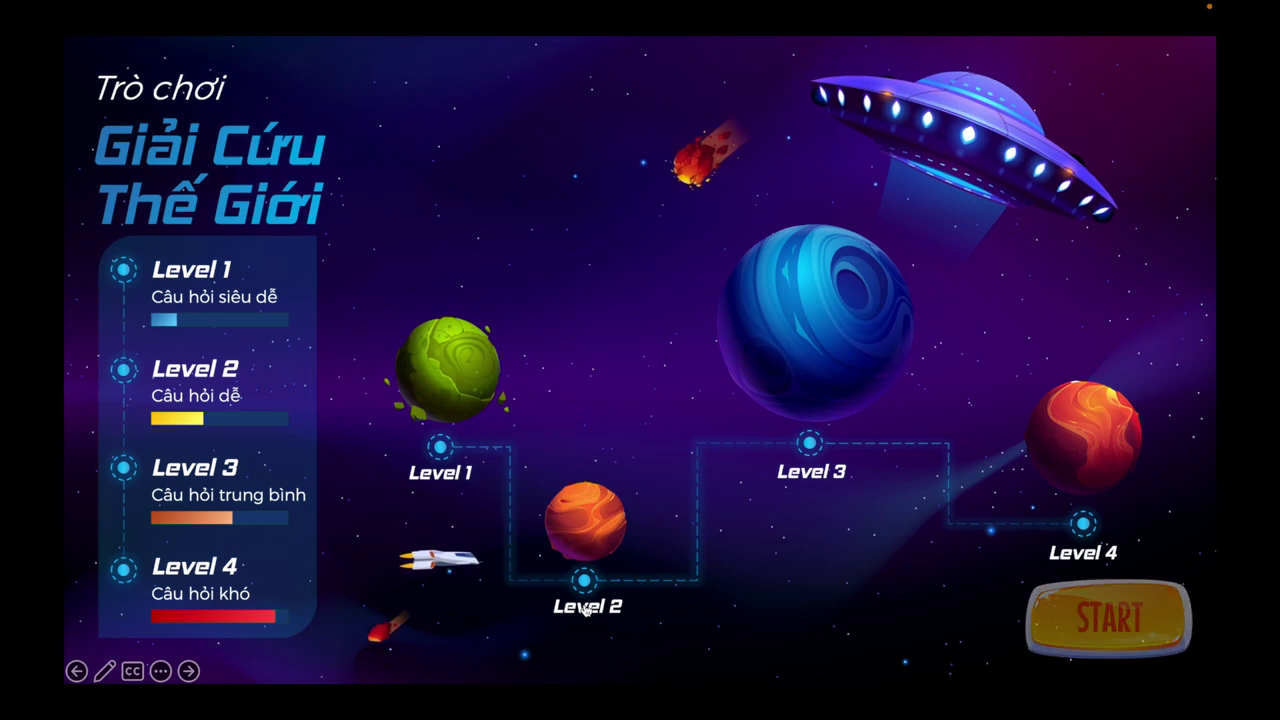
Play Level 2's 2 + 3 question, return to the map, and open Level 3's 5 + 15 question
{"action": "left_click", "coordinate": [578, 519]}
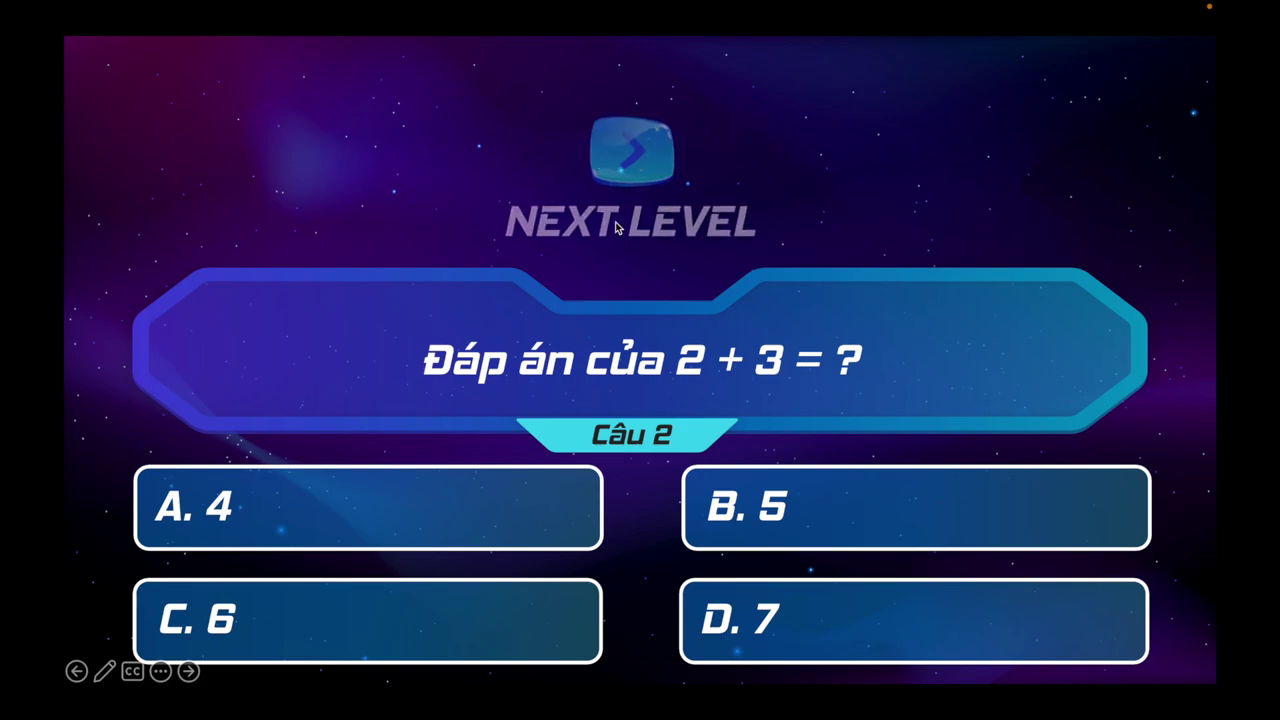
{"action": "left_click", "coordinate": [616, 226]}
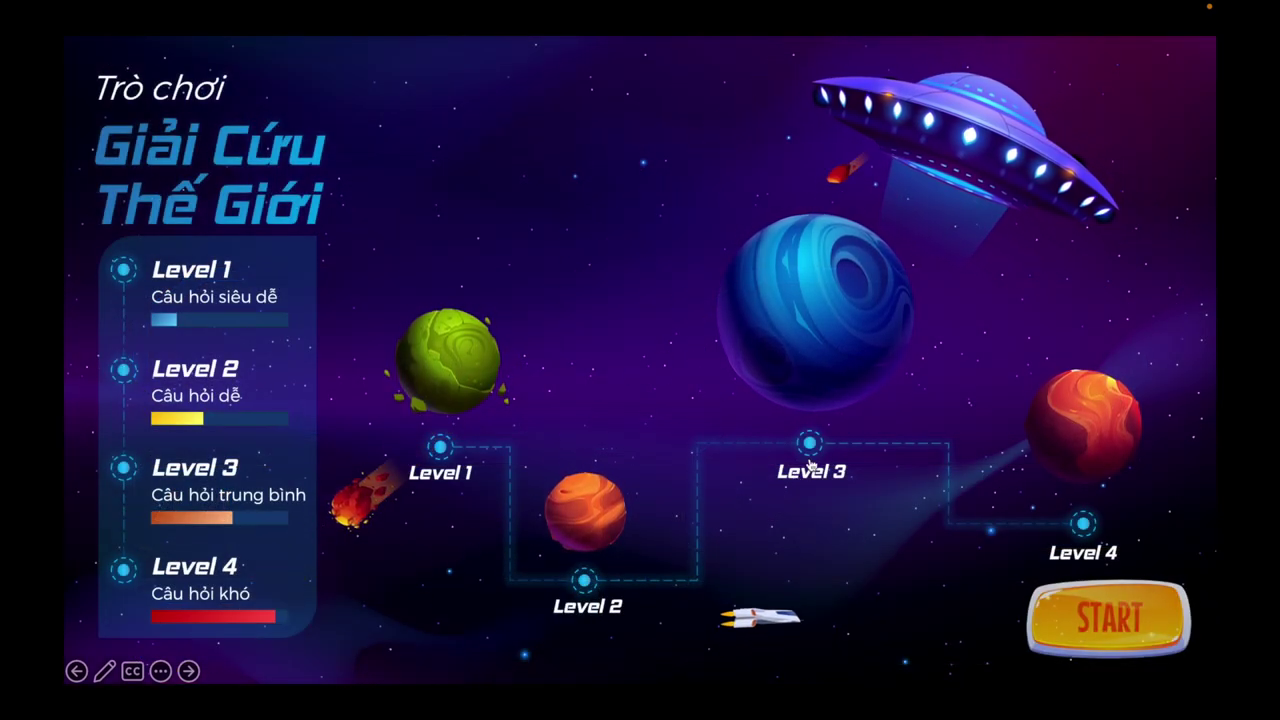
{"action": "left_click", "coordinate": [821, 325]}
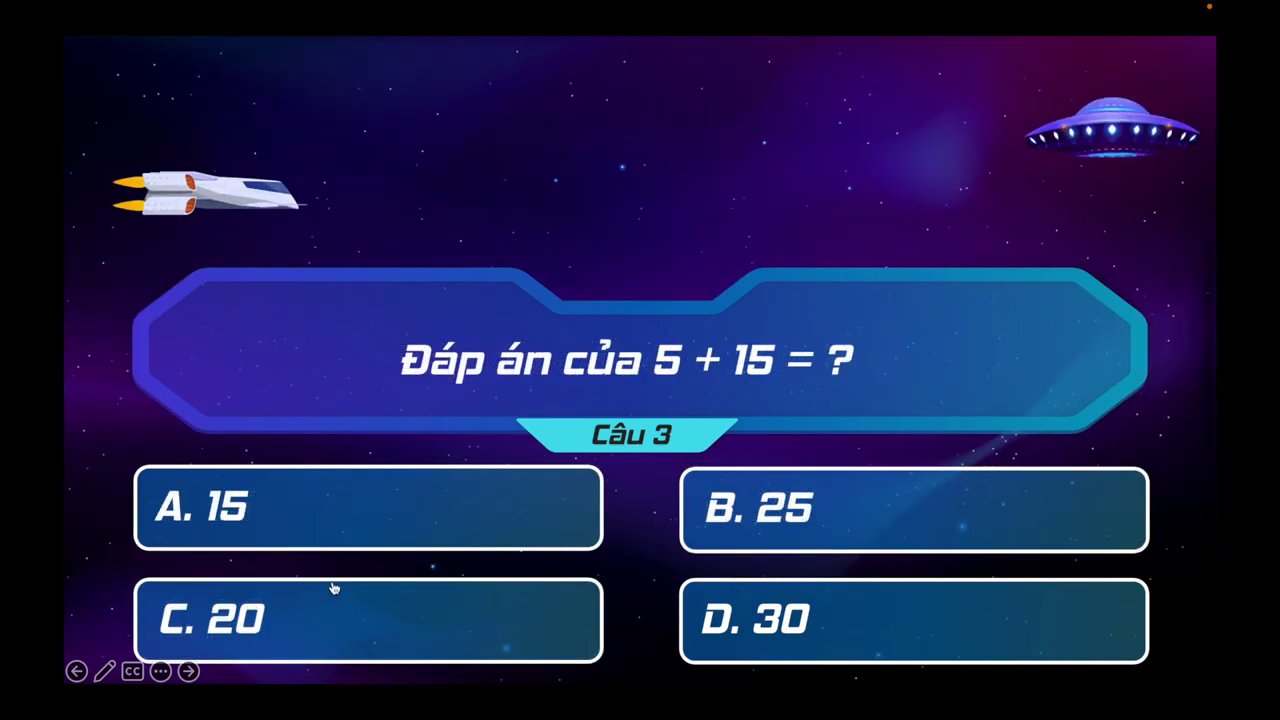
Answer 5 + 15 with C. 20, return to the map, and open Level 4's 6 x 5 question
{"action": "left_click", "coordinate": [255, 612]}
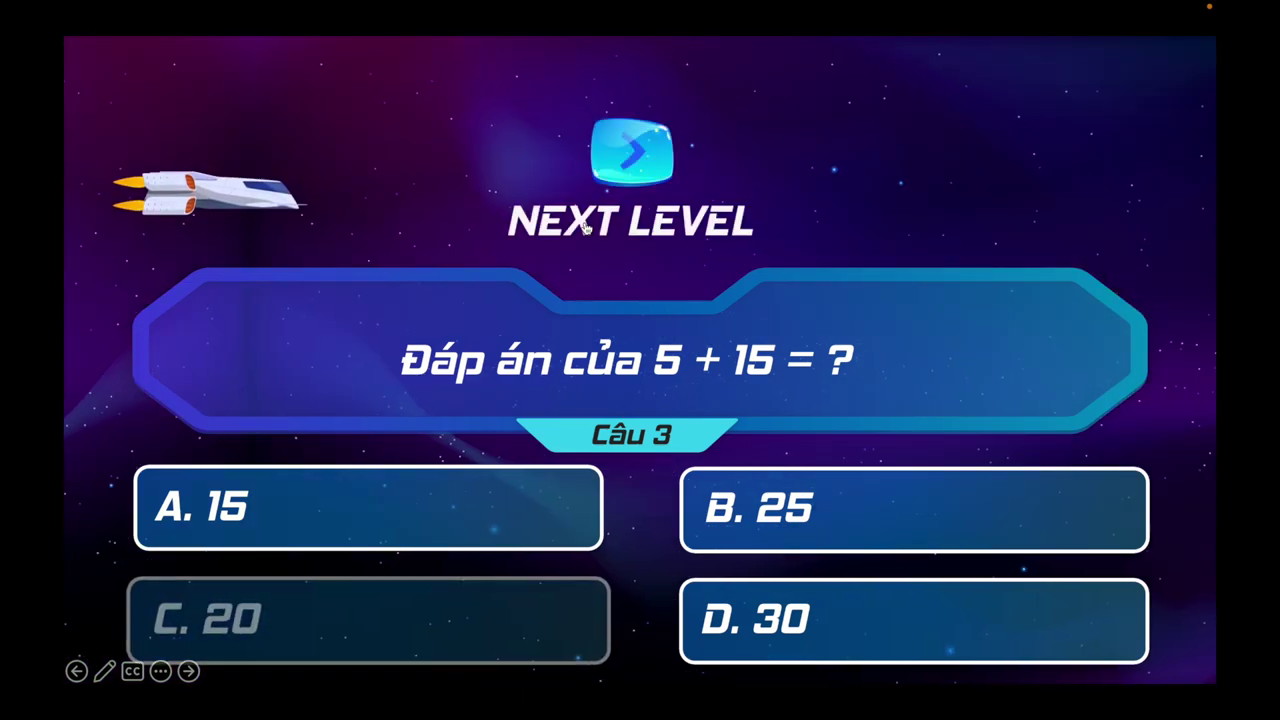
{"action": "left_click", "coordinate": [586, 228]}
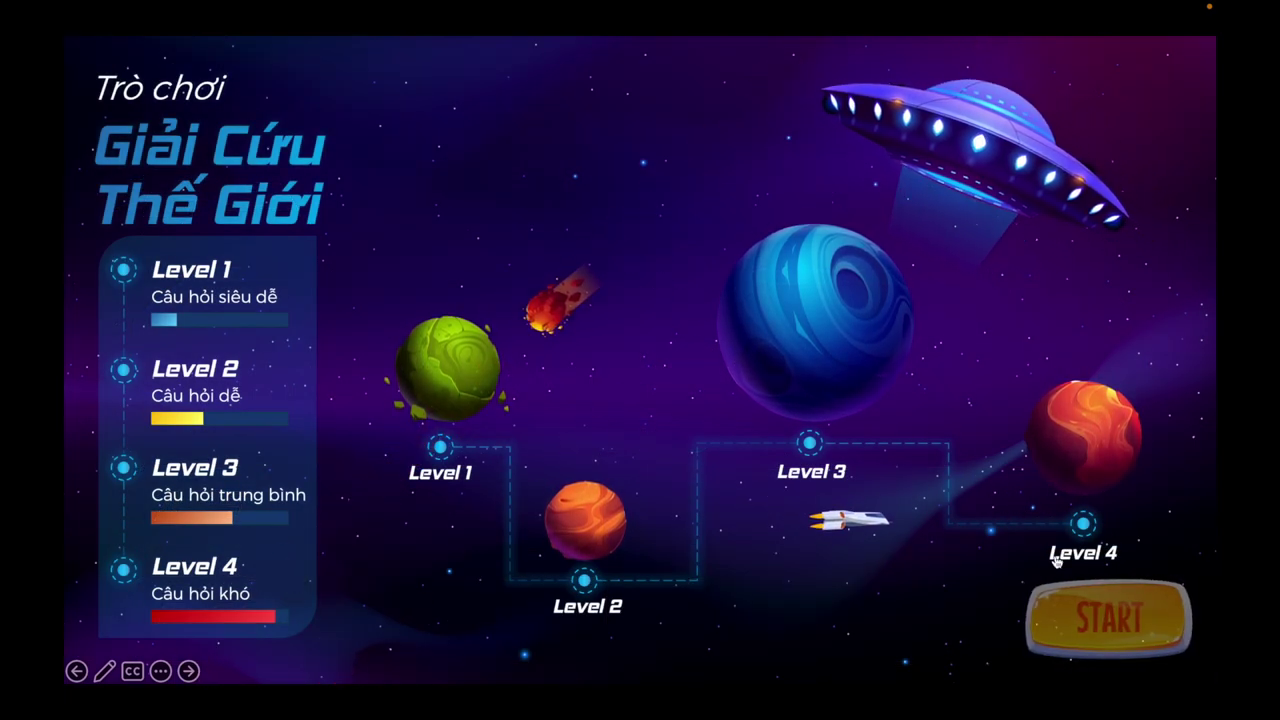
{"action": "left_click", "coordinate": [1085, 445]}
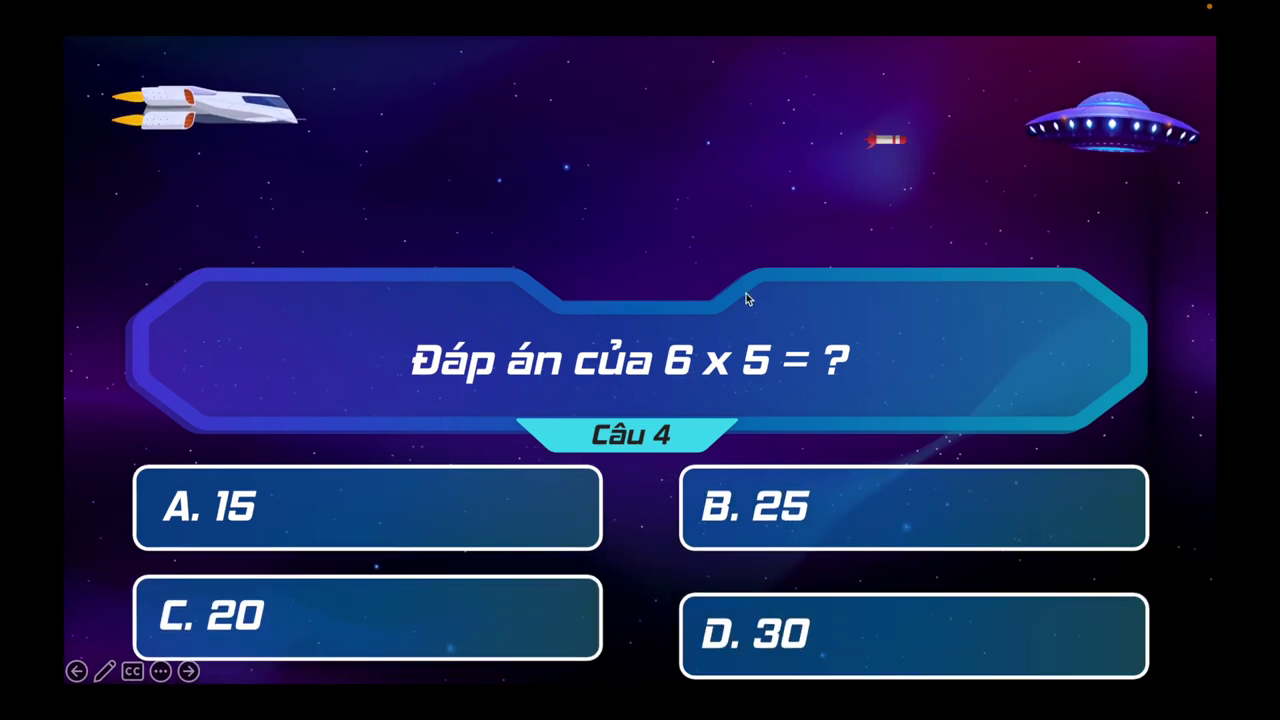
Answer the 6 x 5 question and go back to the level map via NEXT LEVEL
{"action": "left_click", "coordinate": [245, 512]}
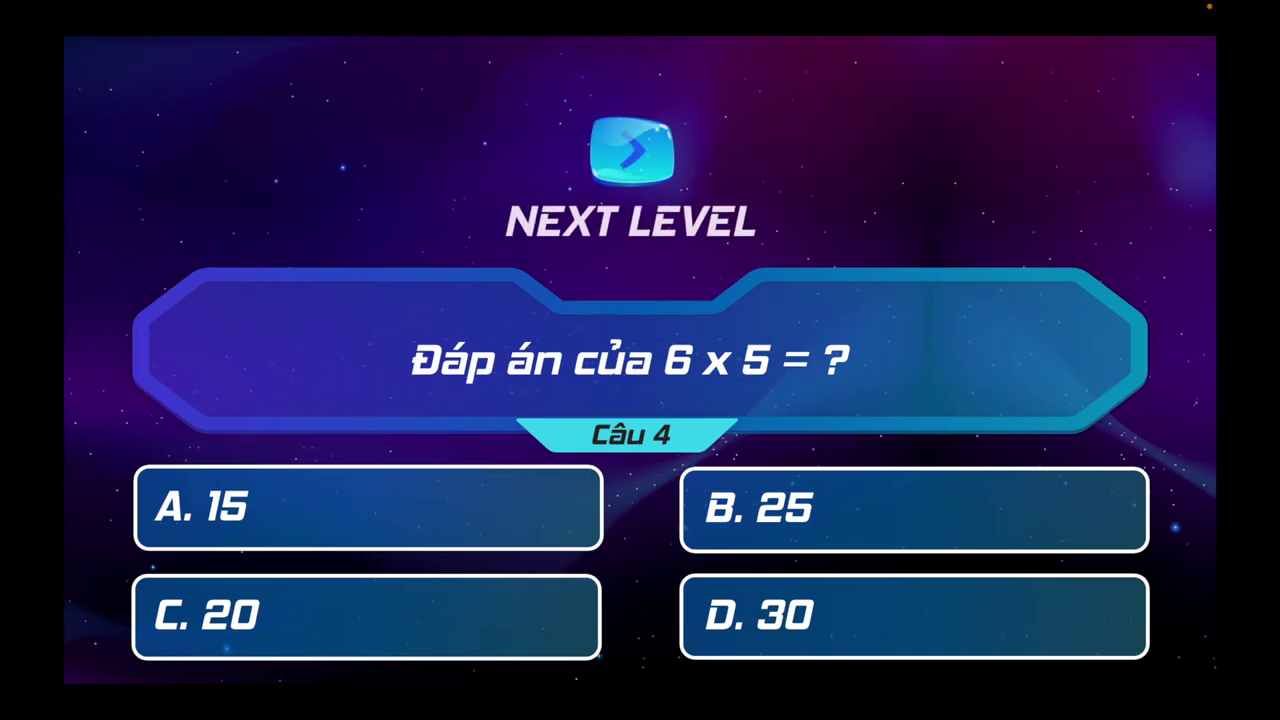
{"action": "left_click", "coordinate": [615, 212]}
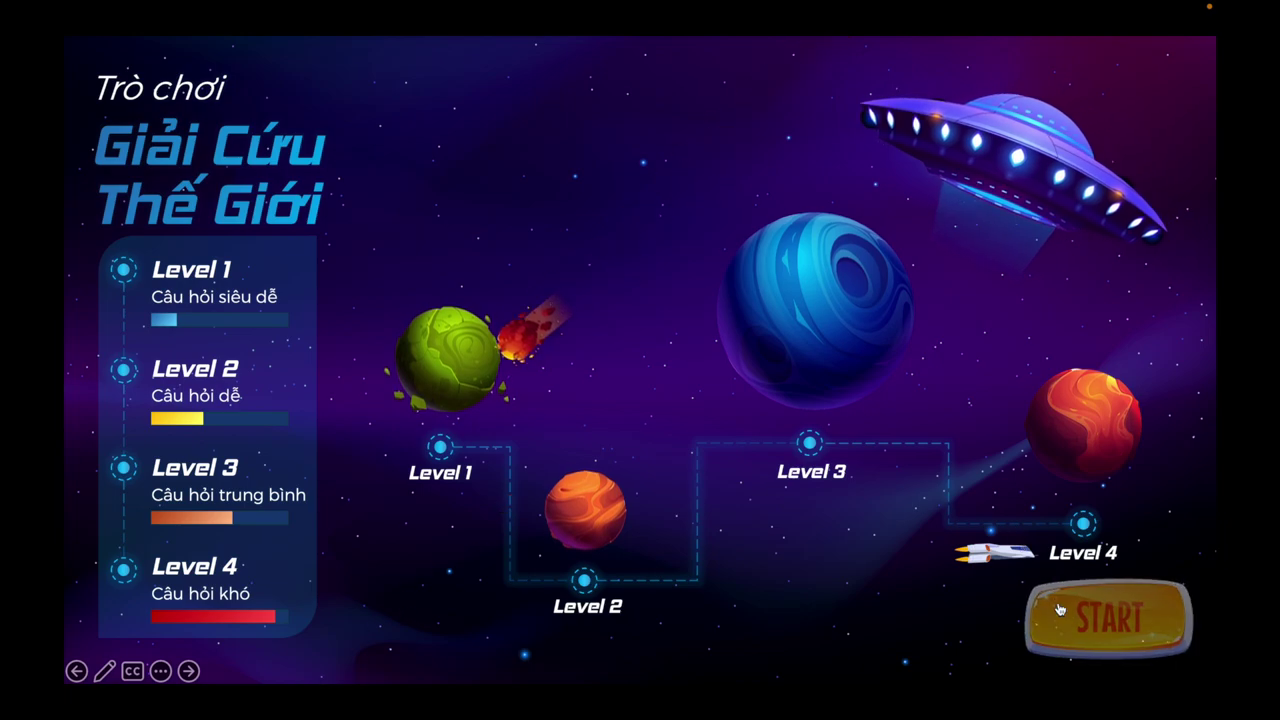
{"action": "left_click", "coordinate": [1090, 620]}
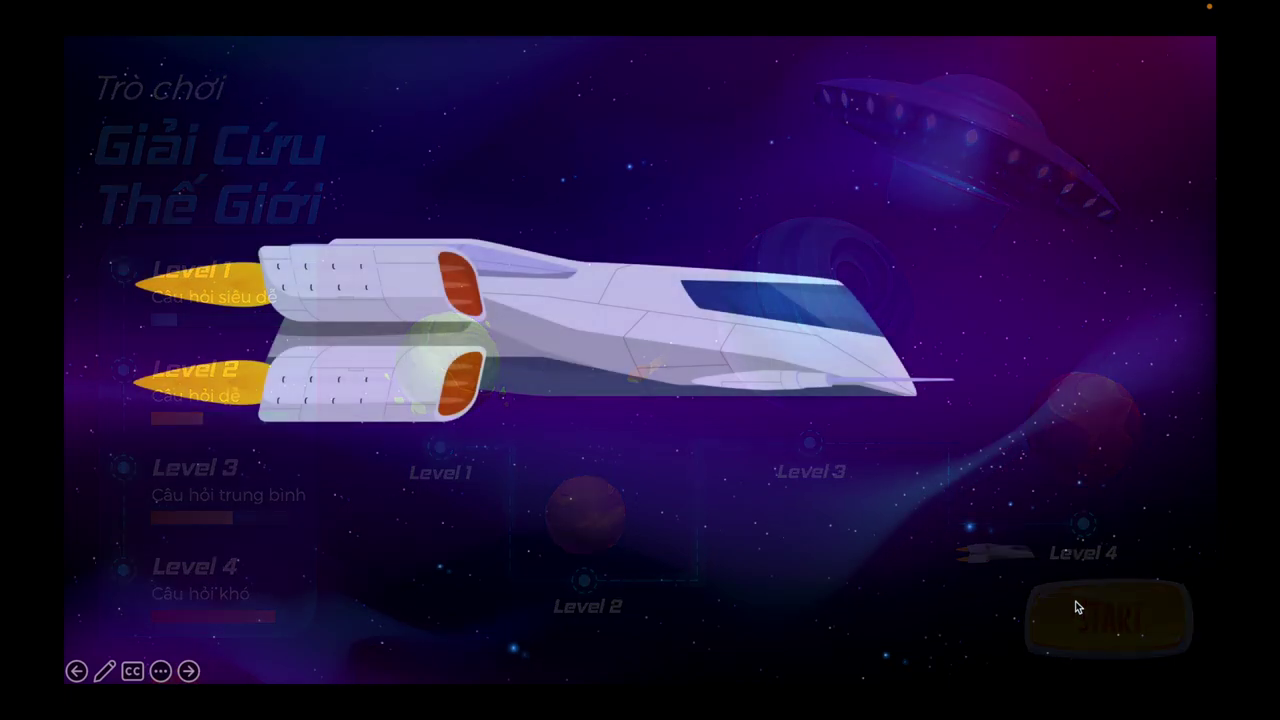